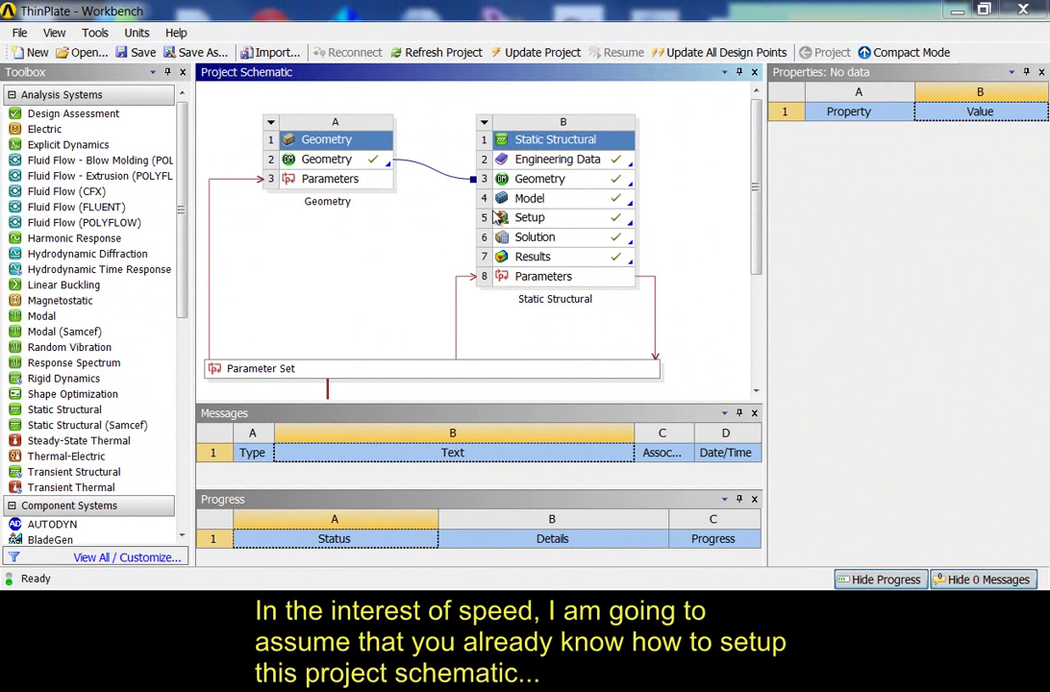
Step: Open the static structural model in Mechanical and review the plate geometry, mesh, cylindrical support and moment load
double_click(494, 219)
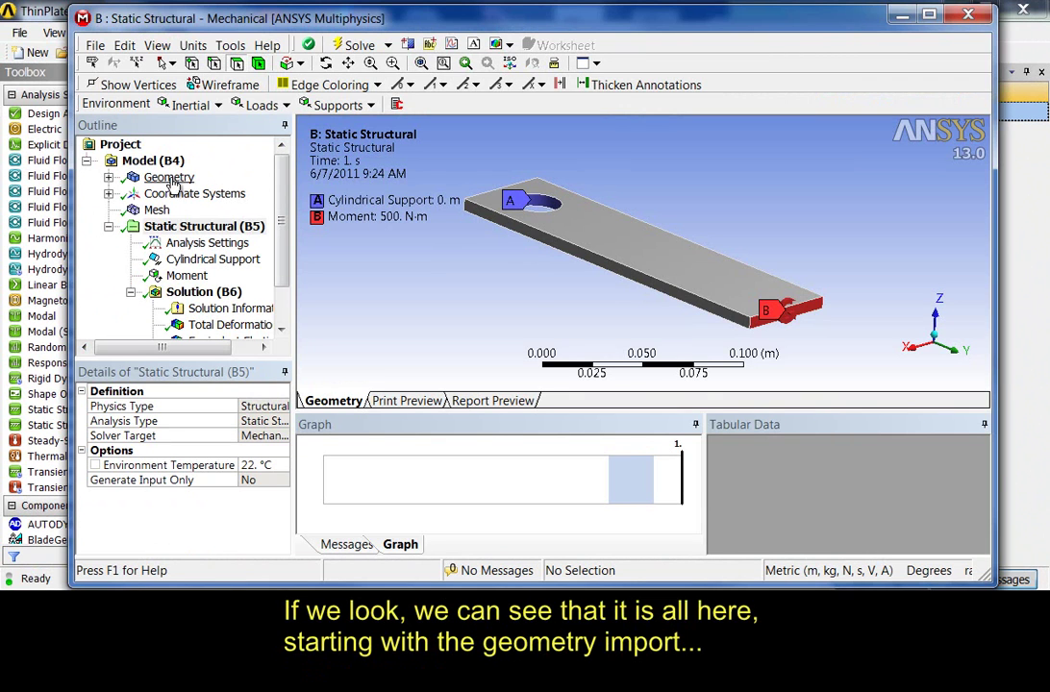
click(108, 177)
click(169, 177)
click(156, 226)
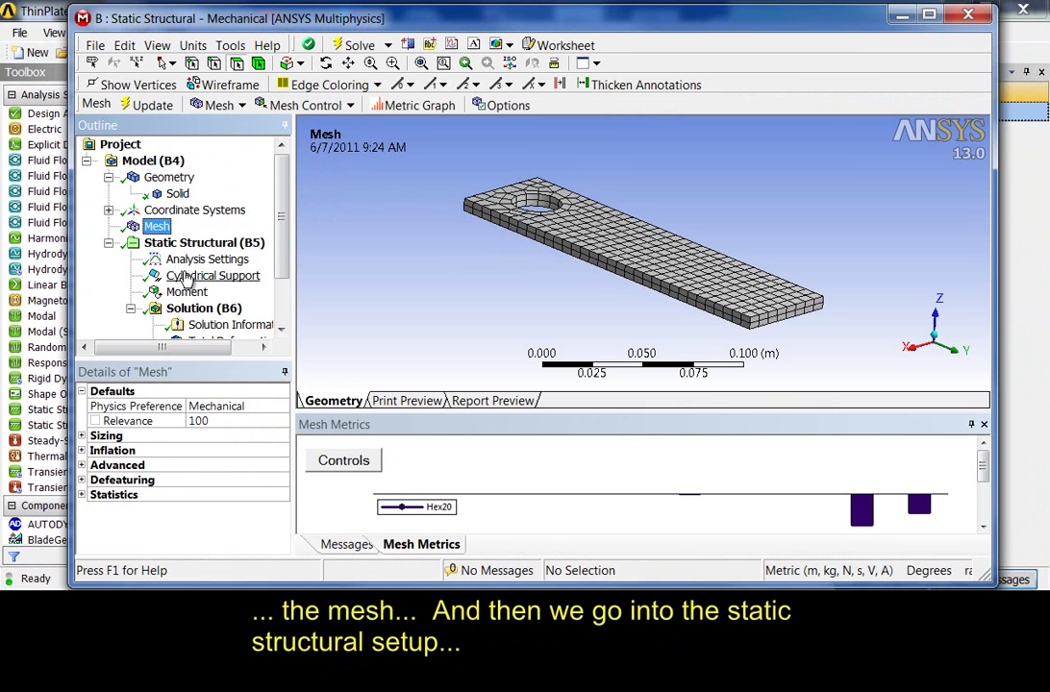
click(172, 243)
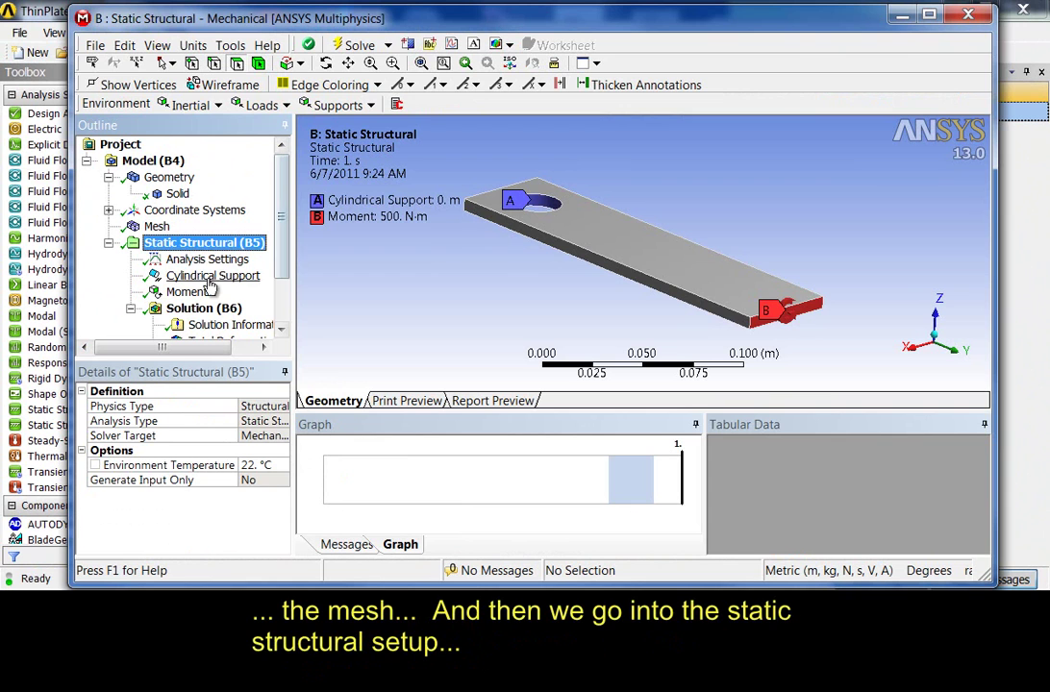
click(188, 276)
click(186, 293)
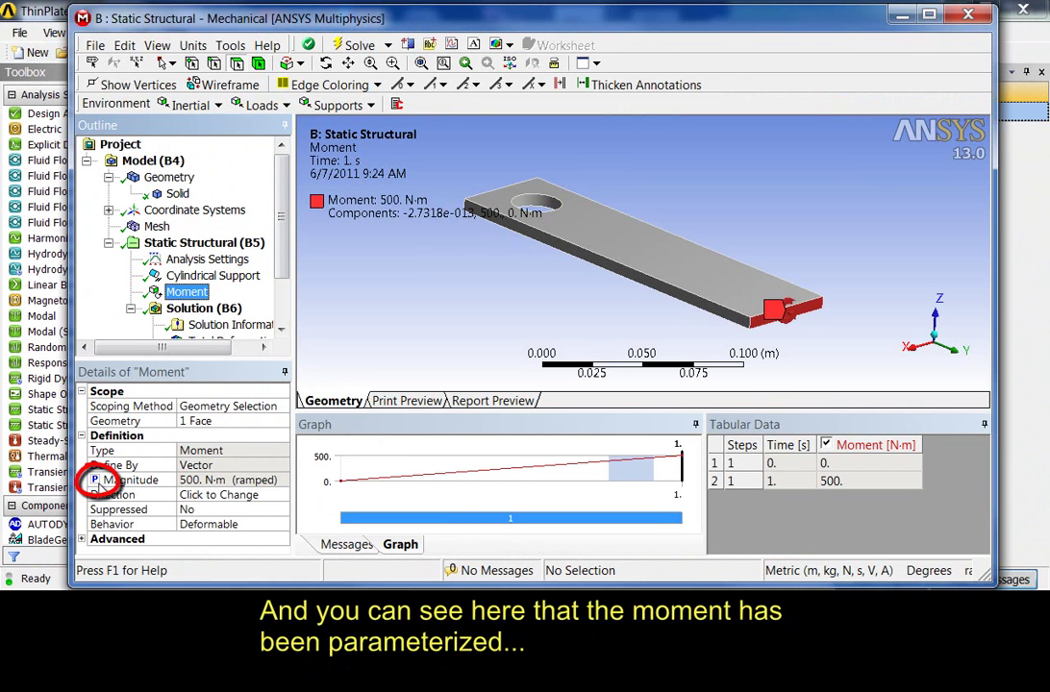
Step: Review total deformation, equivalent elastic strain and the Safety Factor contour (minimum 0.12792), animating it, then return
click(192, 308)
click(284, 301)
click(223, 276)
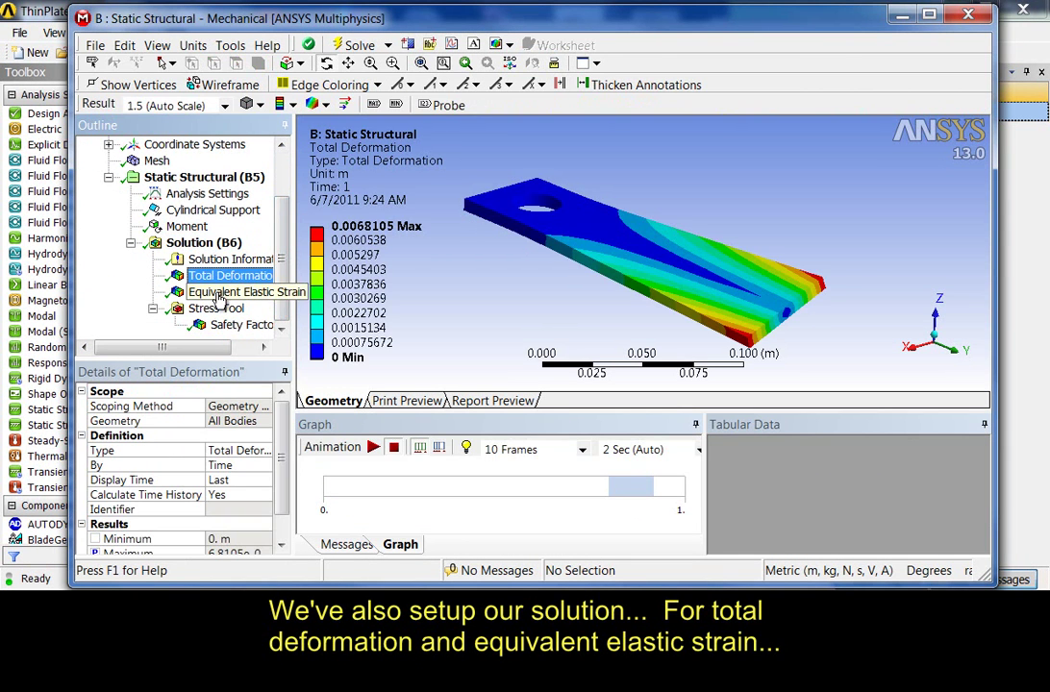
click(220, 295)
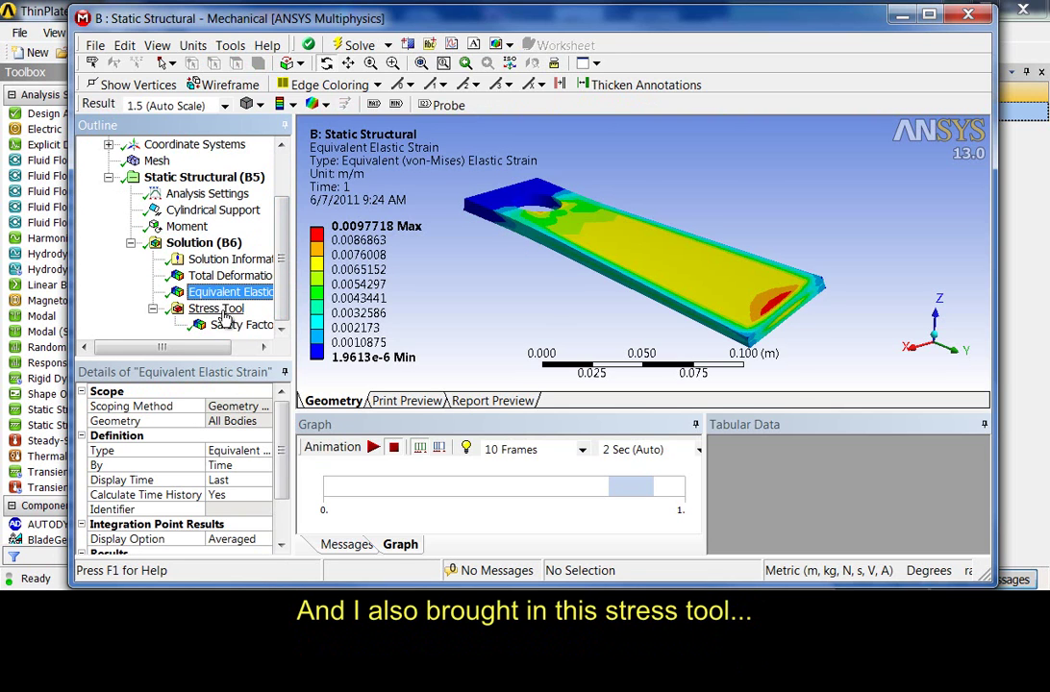
click(229, 311)
click(245, 325)
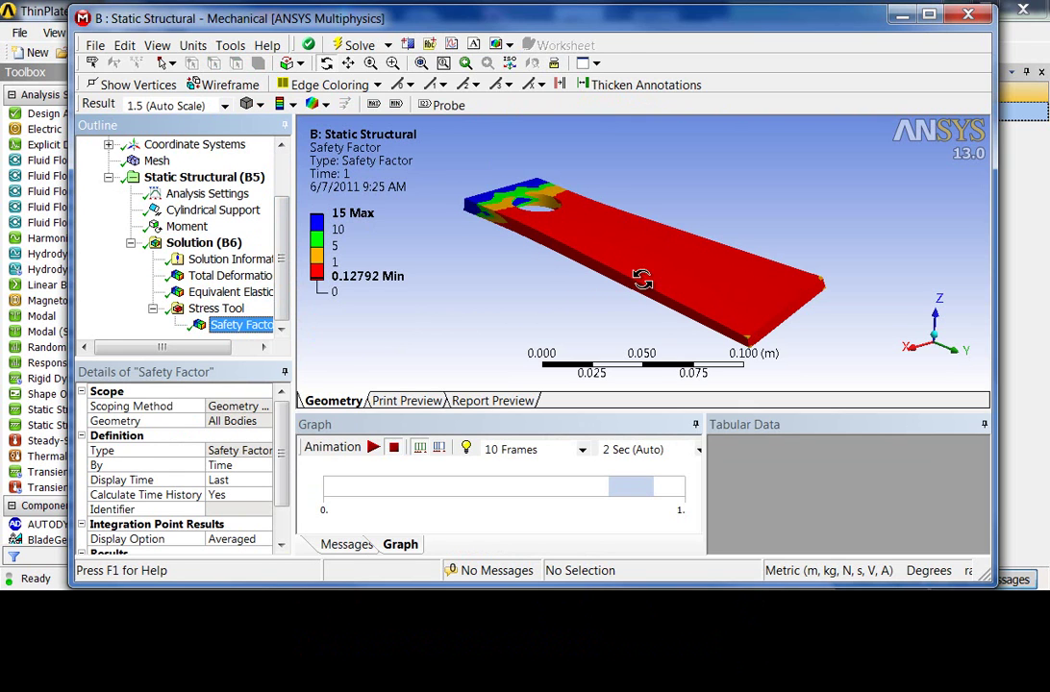
click(374, 448)
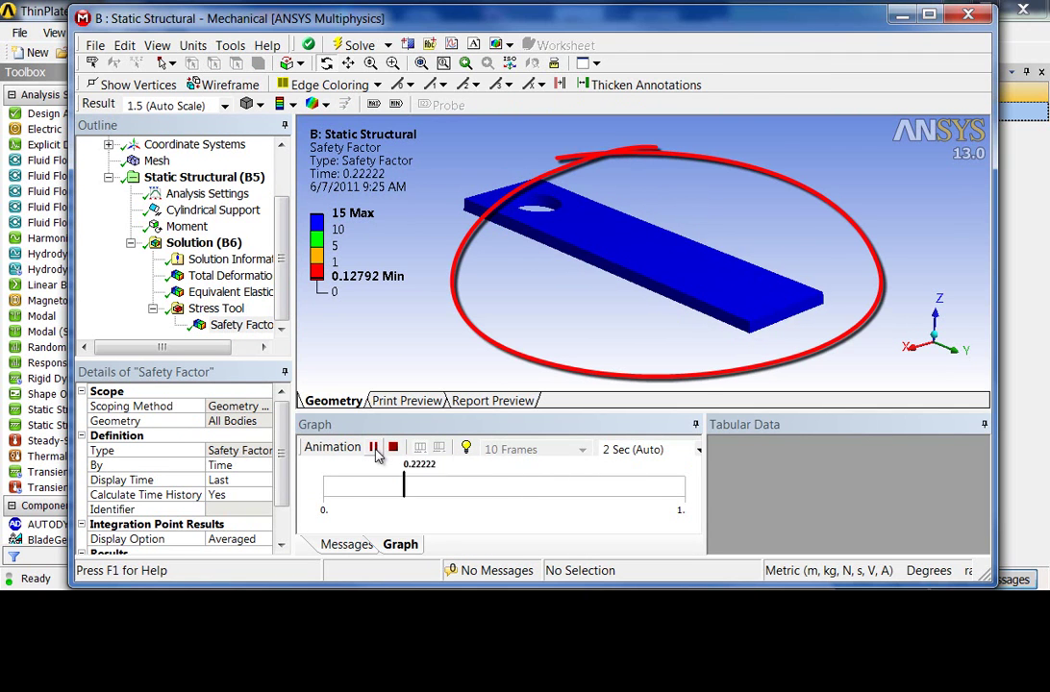
click(674, 485)
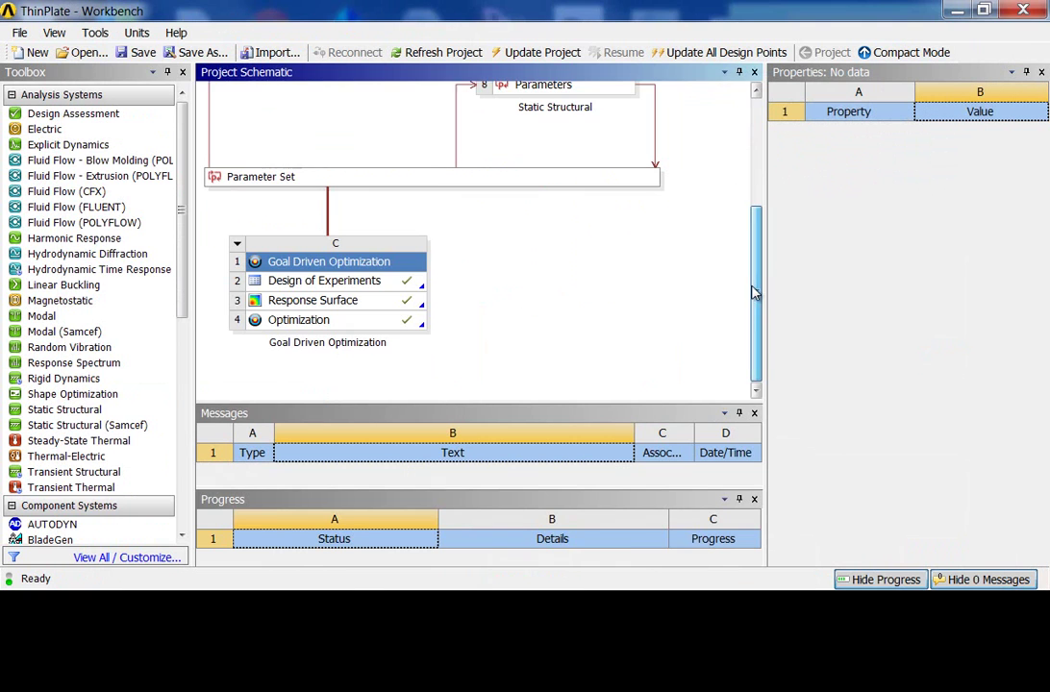
click(12, 95)
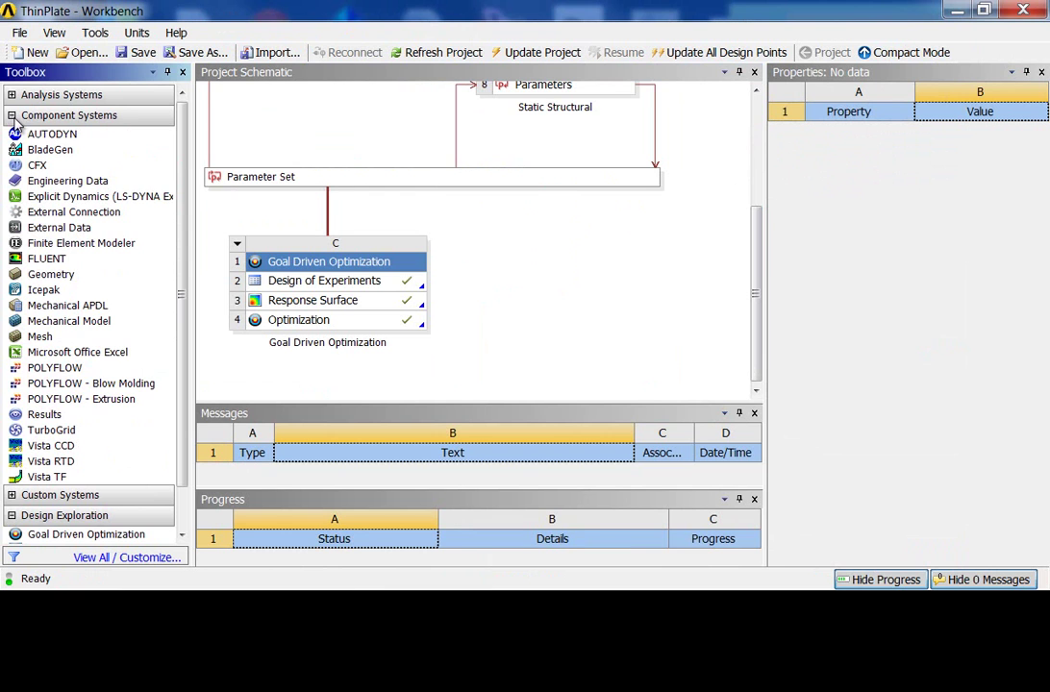
Step: Collapse the Toolbox groups, then open the Design of Experiments to review it and return to the project
click(12, 116)
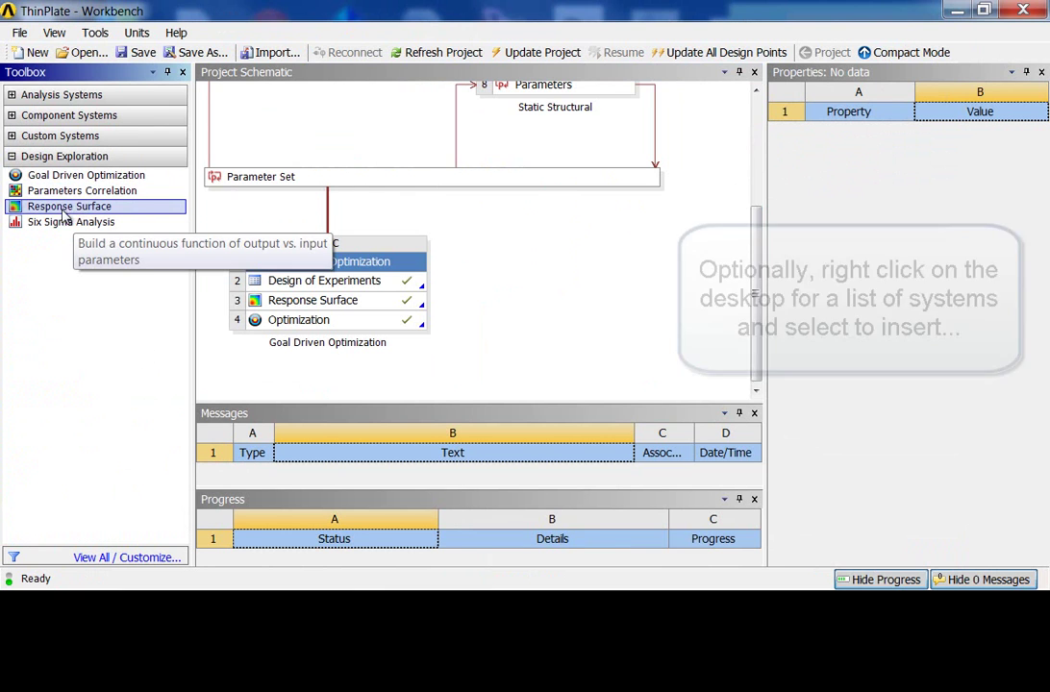
drag(157, 180, 148, 223)
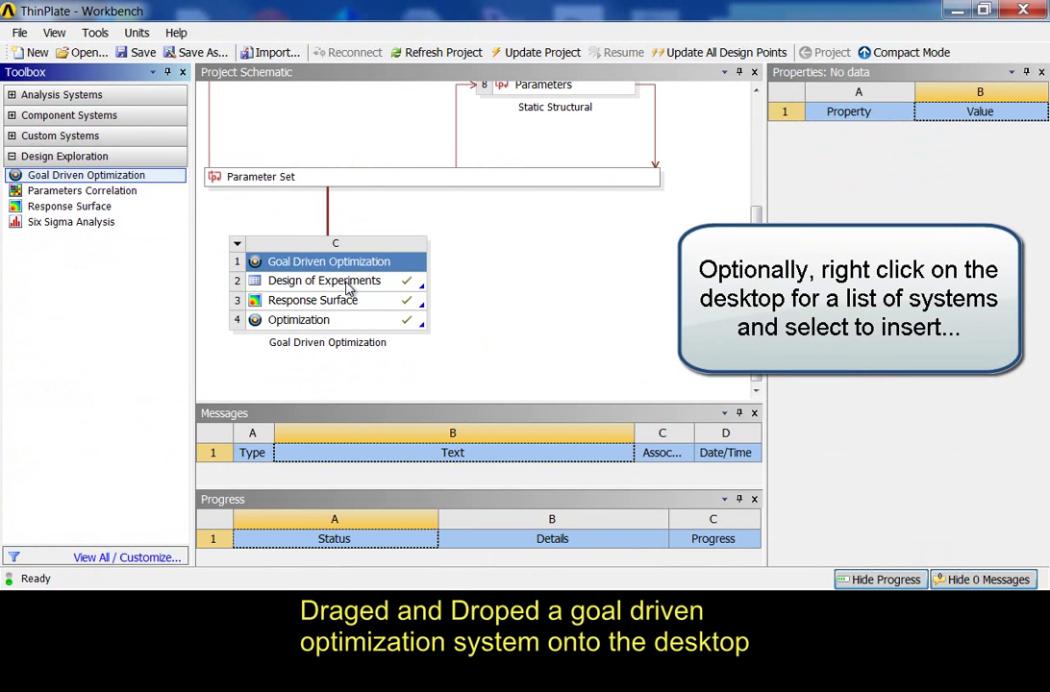
click(348, 288)
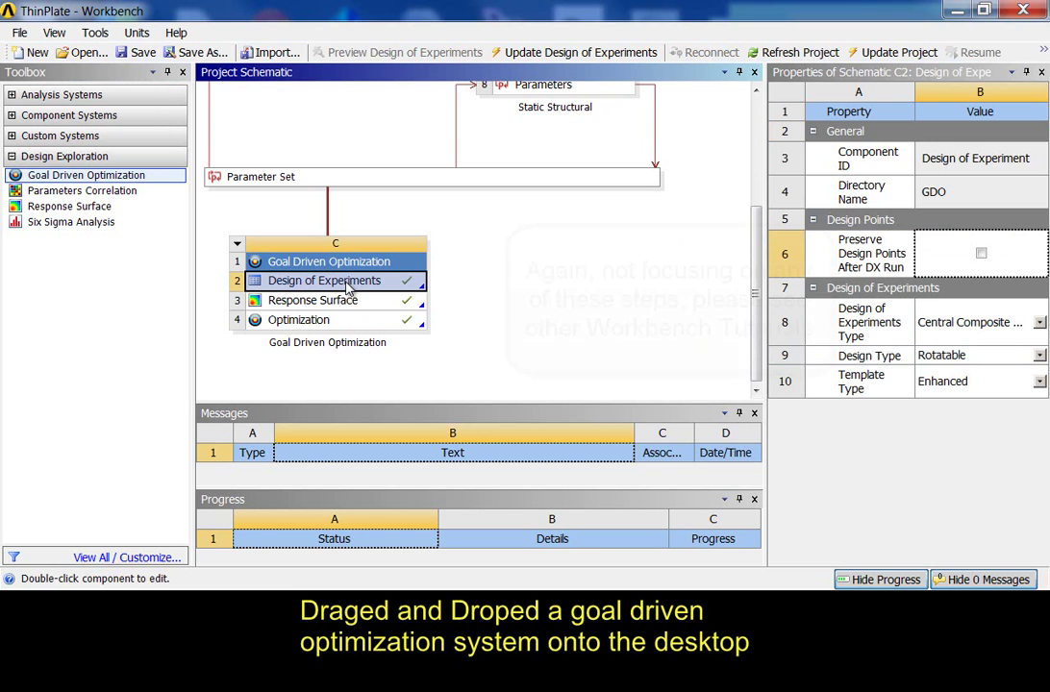
double_click(348, 281)
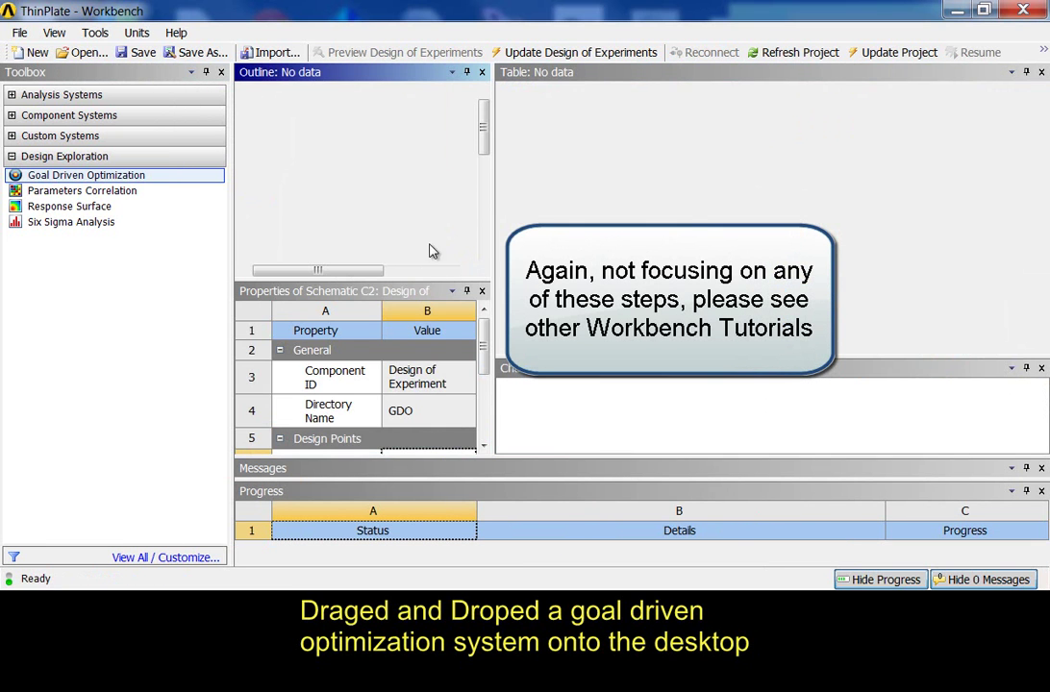
click(1043, 52)
click(952, 91)
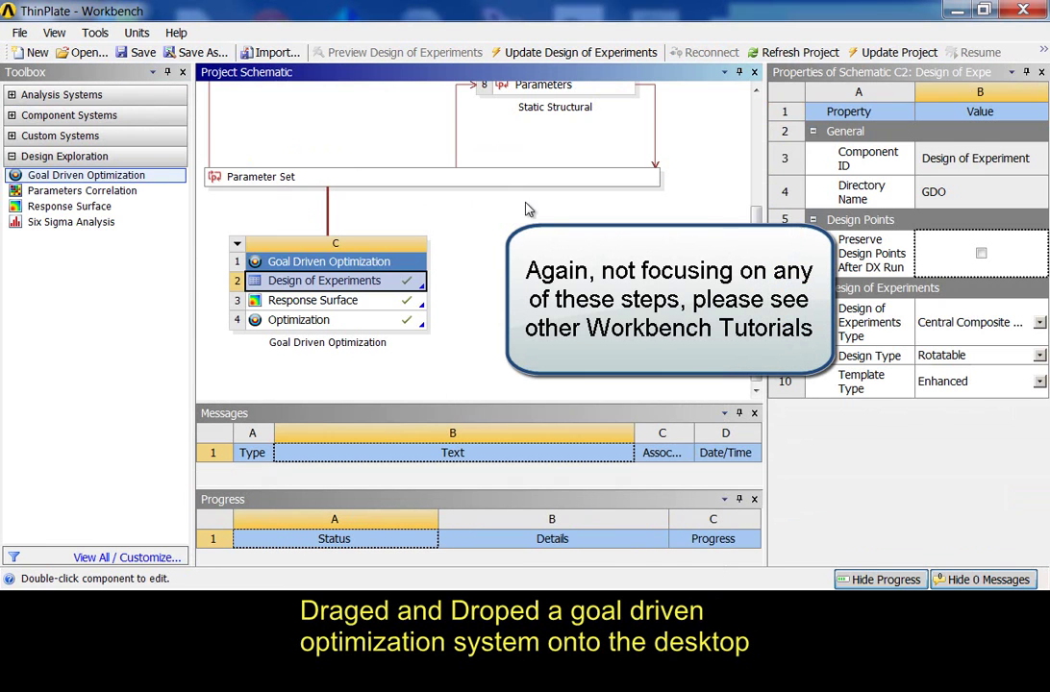
Step: Open the Response Surface, rotate the 3D Safety Factor Minimum response chart, then return to the project
click(322, 305)
double_click(322, 302)
click(432, 132)
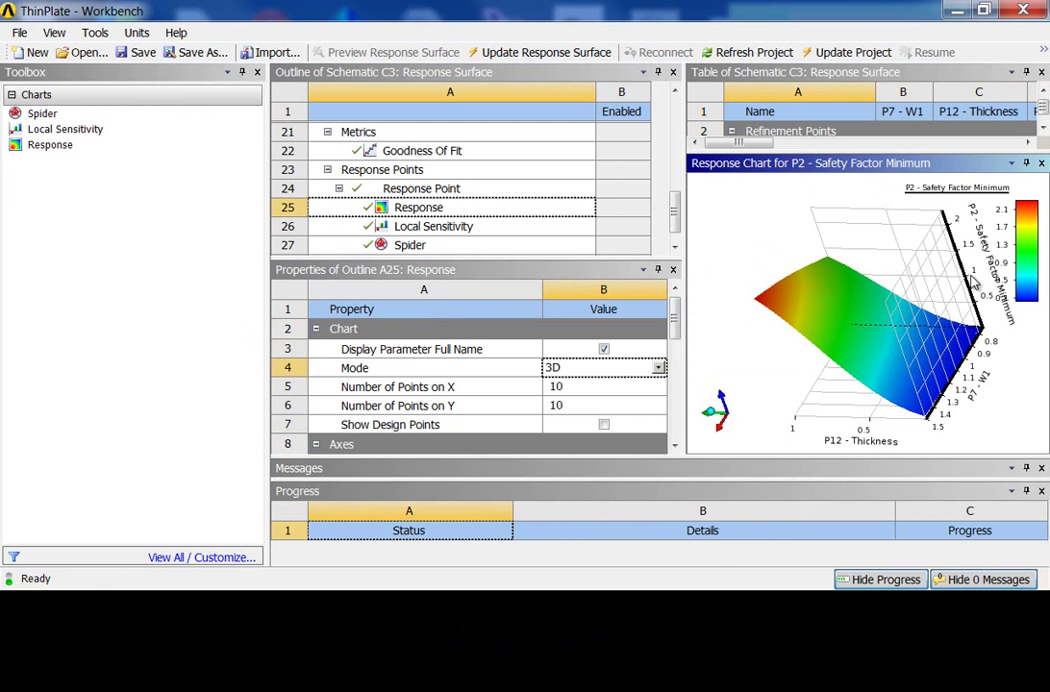
drag(974, 282, 927, 215)
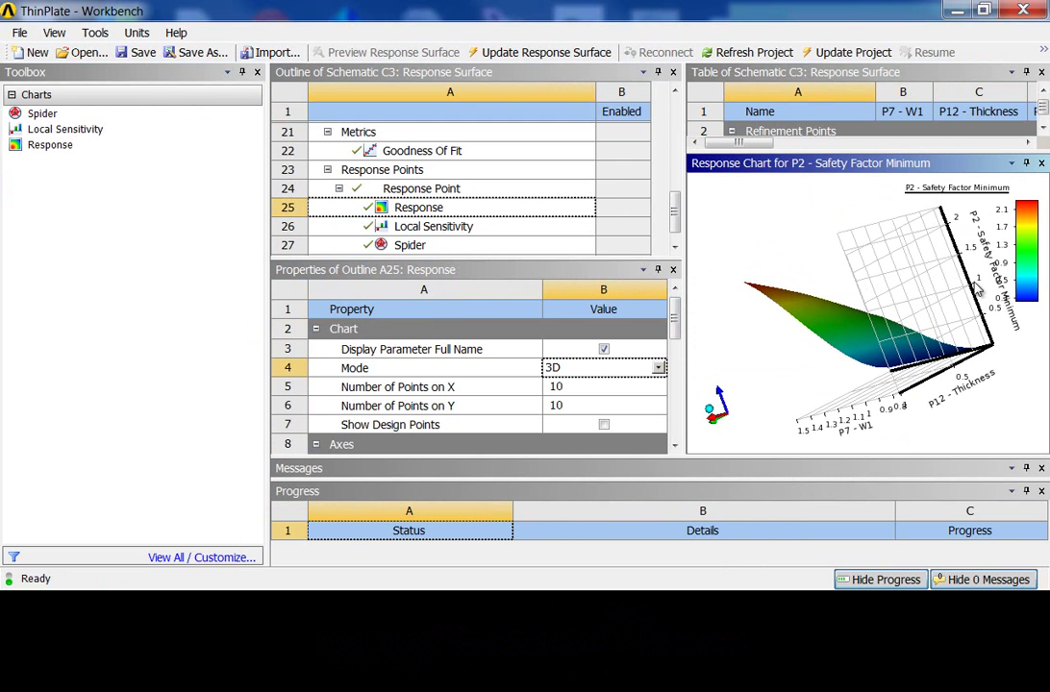
drag(976, 288, 974, 278)
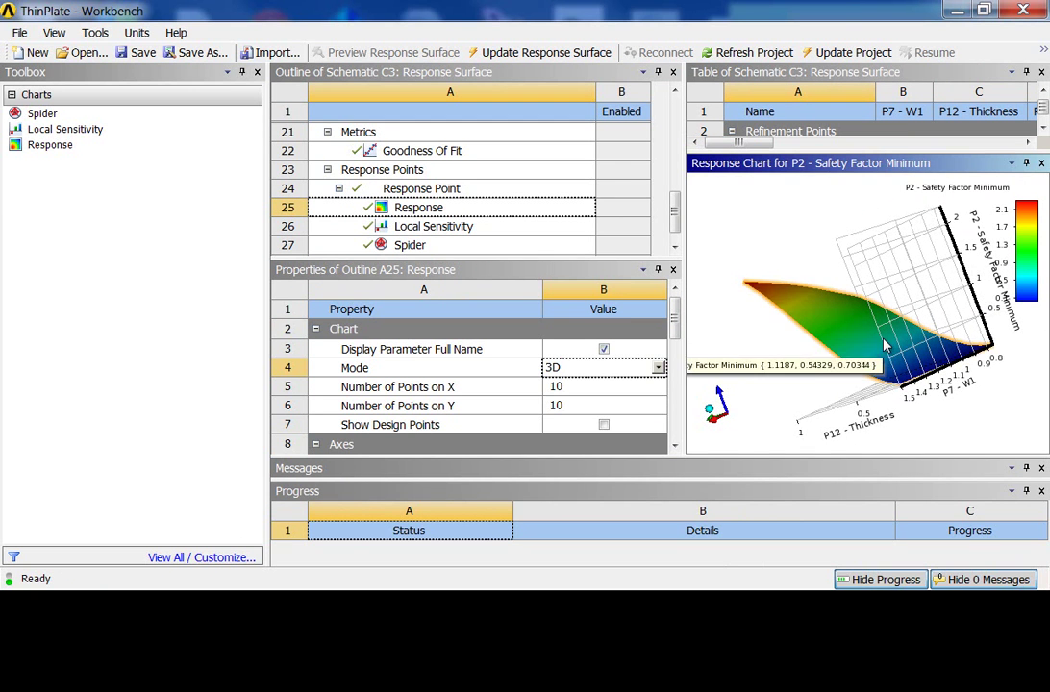
click(891, 48)
click(904, 93)
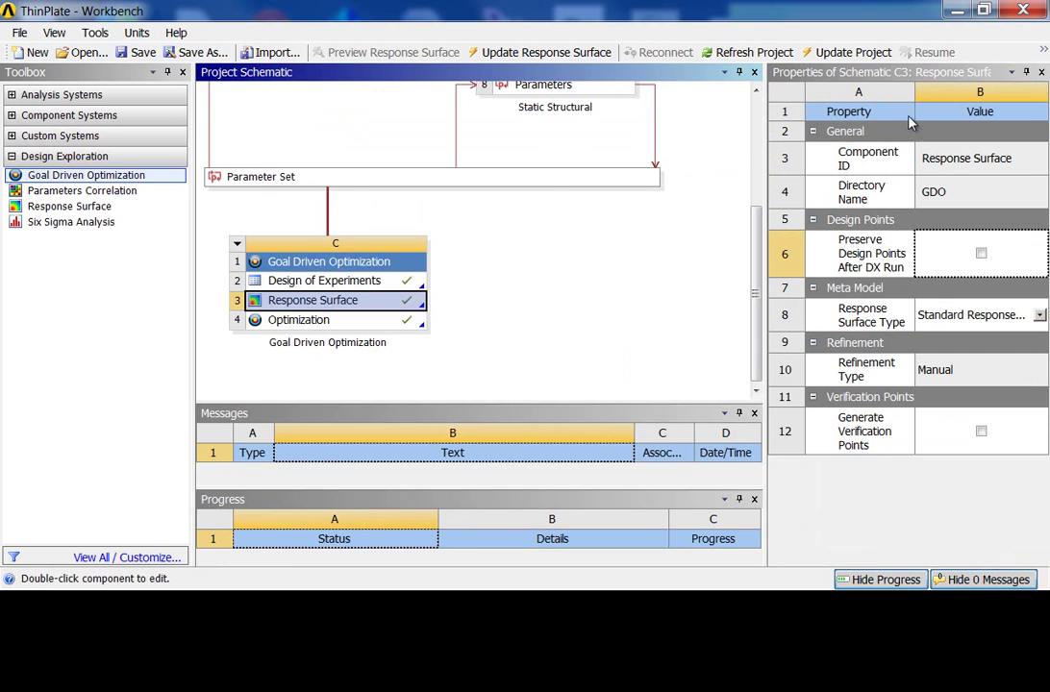
Step: Open the Optimization results and check the objectives table
click(306, 322)
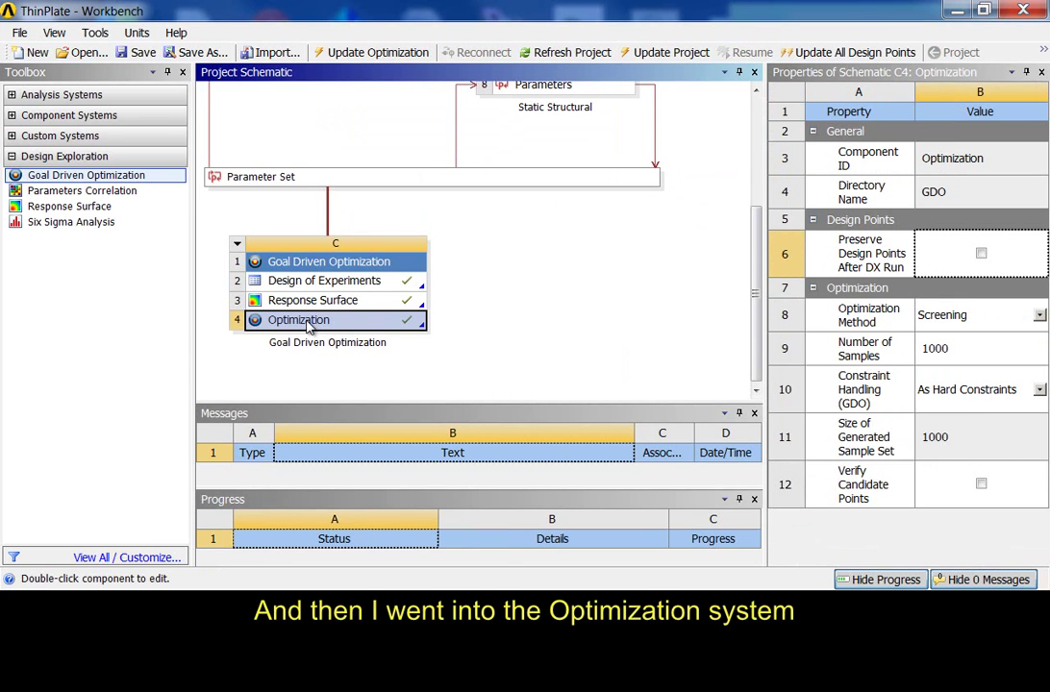
double_click(305, 322)
drag(651, 334, 768, 334)
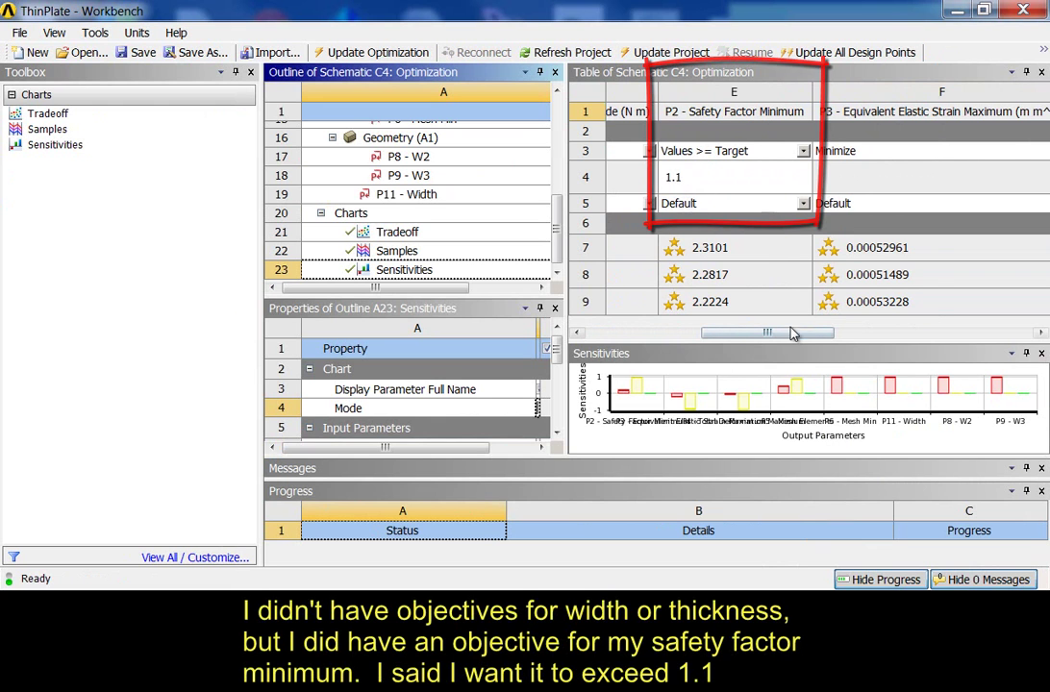
mouse_move(761, 333)
mouse_down()
mouse_move(885, 333)
mouse_move(654, 333)
mouse_up()
Step: Show the Tradeoff chart, enlarge its pane and rotate the 3D Thickness-Width-Safety Factor Minimum view
click(402, 237)
drag(817, 343, 817, 166)
mouse_move(944, 364)
mouse_down()
mouse_move(950, 275)
mouse_move(922, 336)
mouse_move(899, 308)
mouse_move(925, 259)
mouse_up()
mouse_move(929, 252)
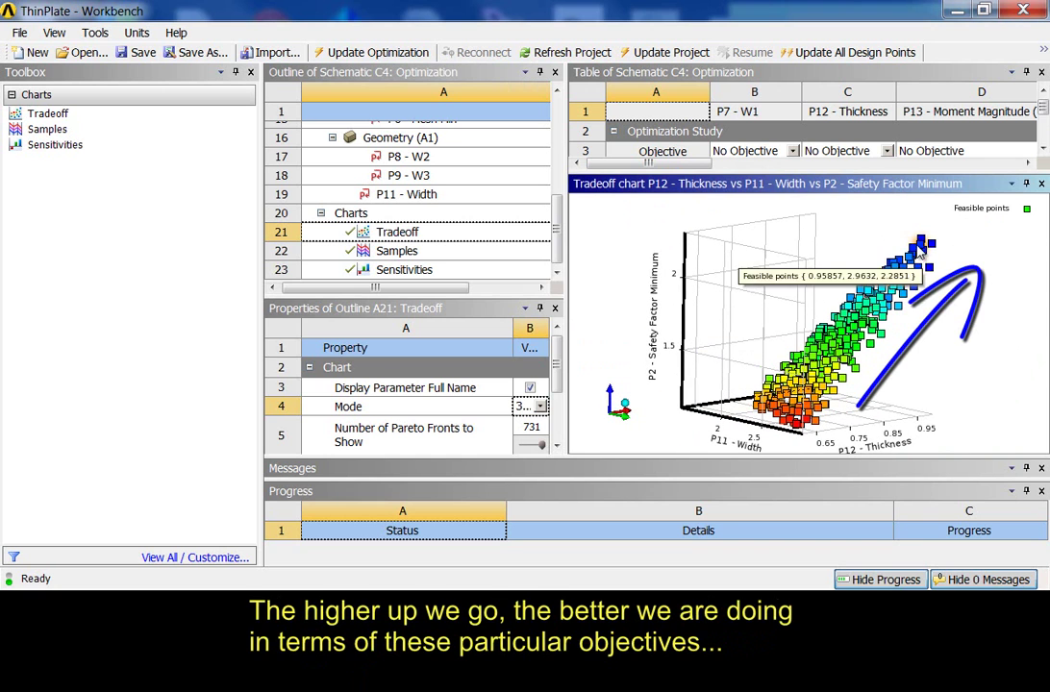
drag(845, 270, 1046, 348)
mouse_move(971, 330)
mouse_down()
mouse_move(1032, 301)
mouse_move(1029, 334)
mouse_up()
mouse_move(874, 227)
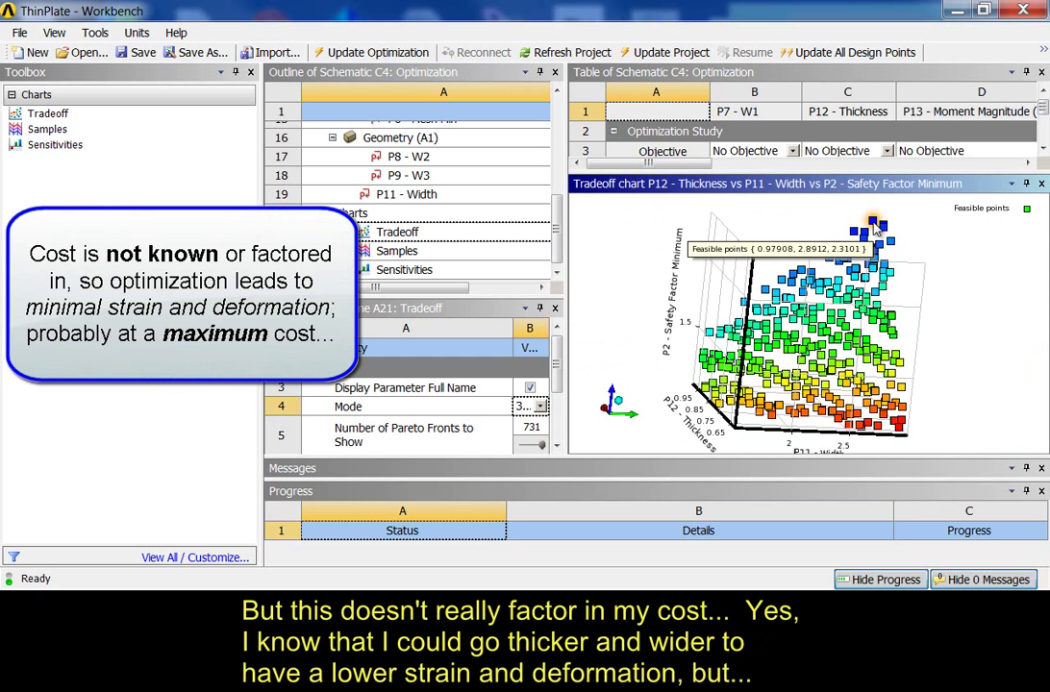
drag(824, 257, 882, 252)
mouse_move(769, 421)
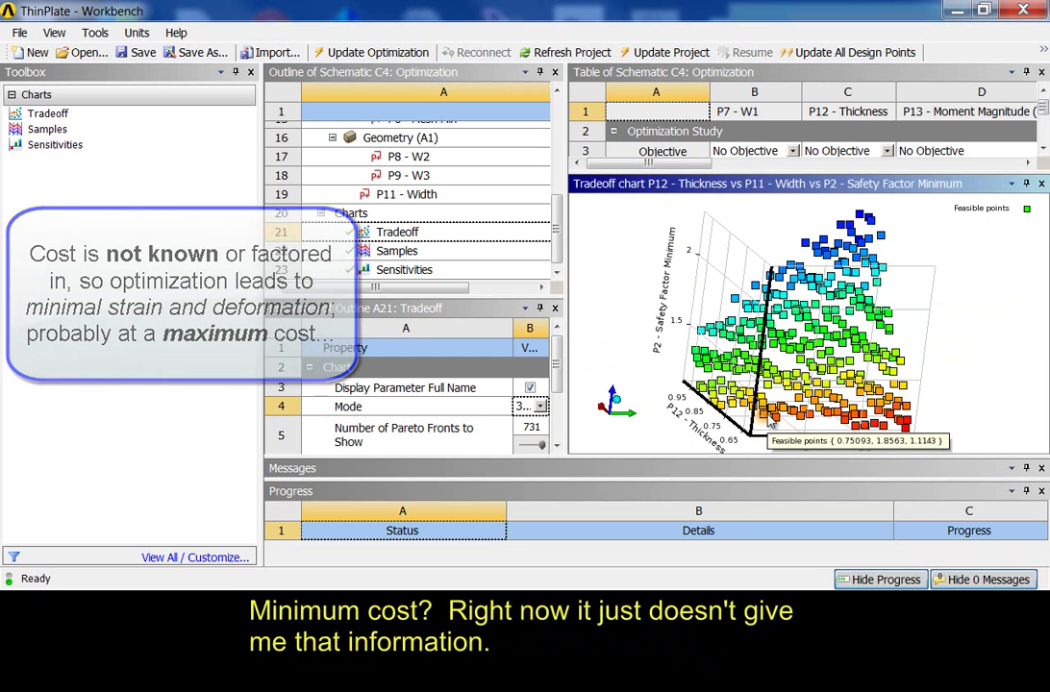
mouse_move(820, 394)
drag(820, 394, 1004, 376)
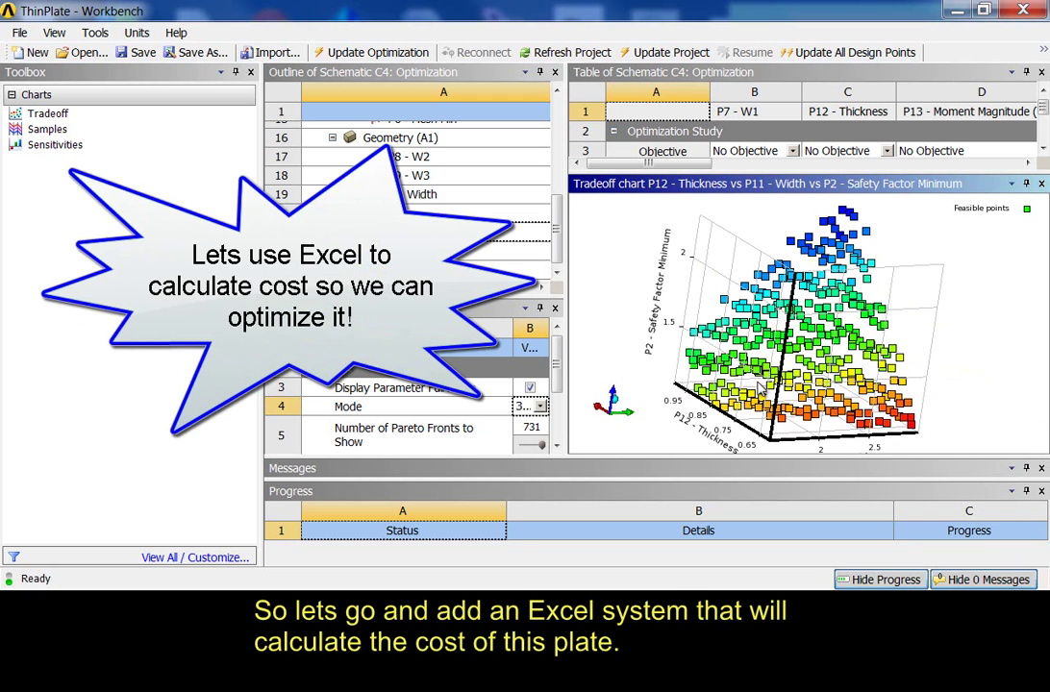
mouse_move(749, 375)
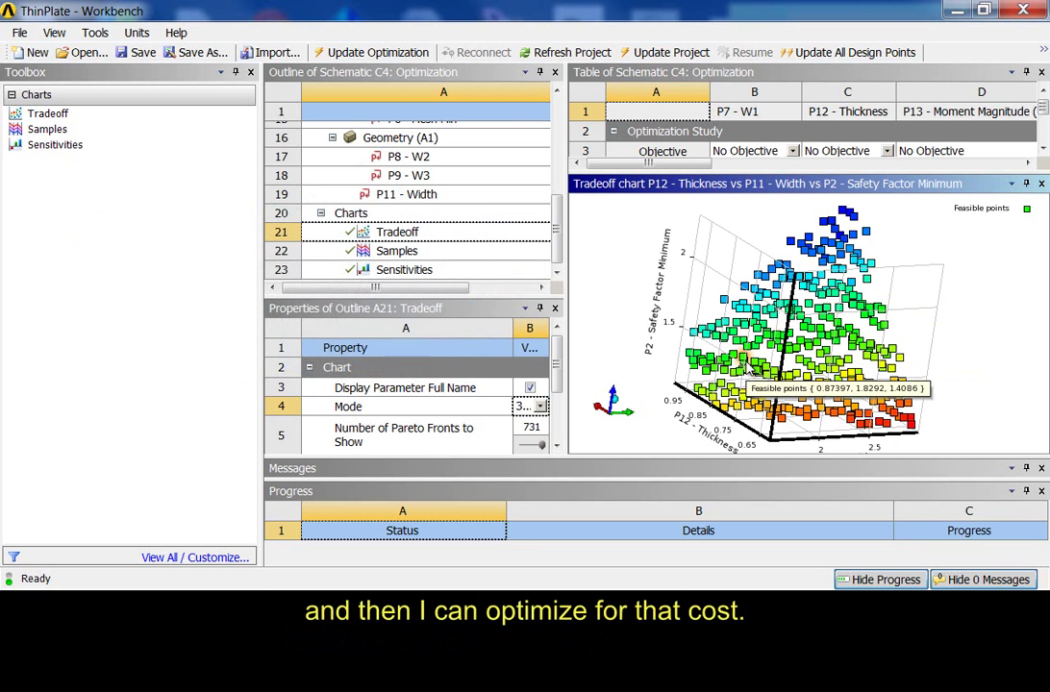
Step: Back in the project, add a Microsoft Office Excel system named 'Excel Cost Analysis'
click(1043, 52)
click(1005, 75)
click(16, 162)
click(12, 116)
click(38, 353)
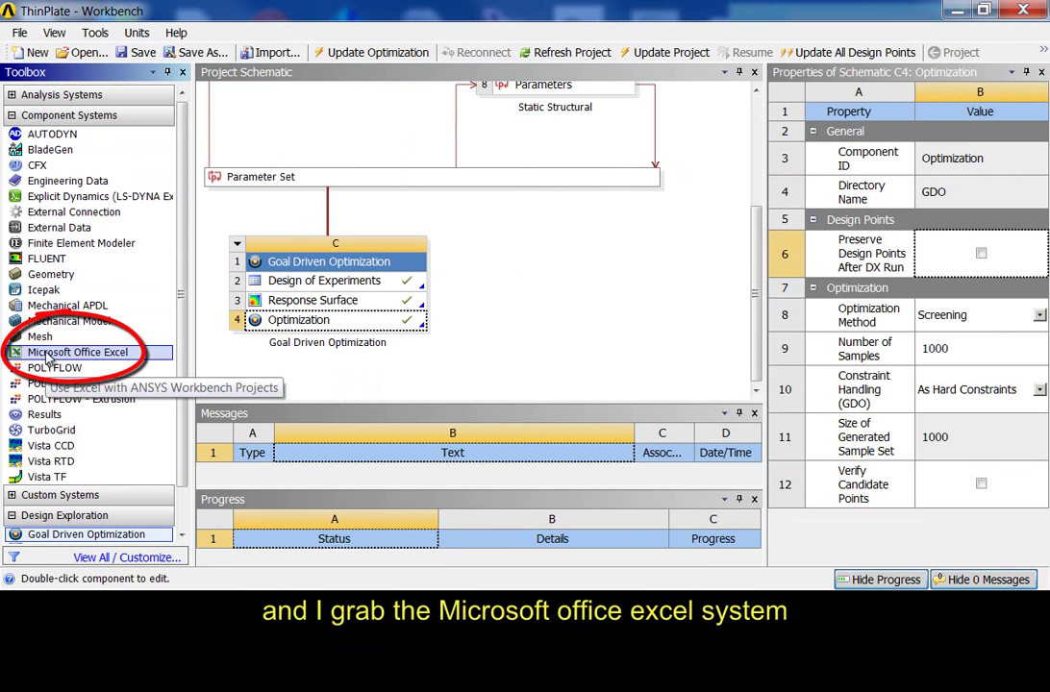
drag(46, 358, 715, 131)
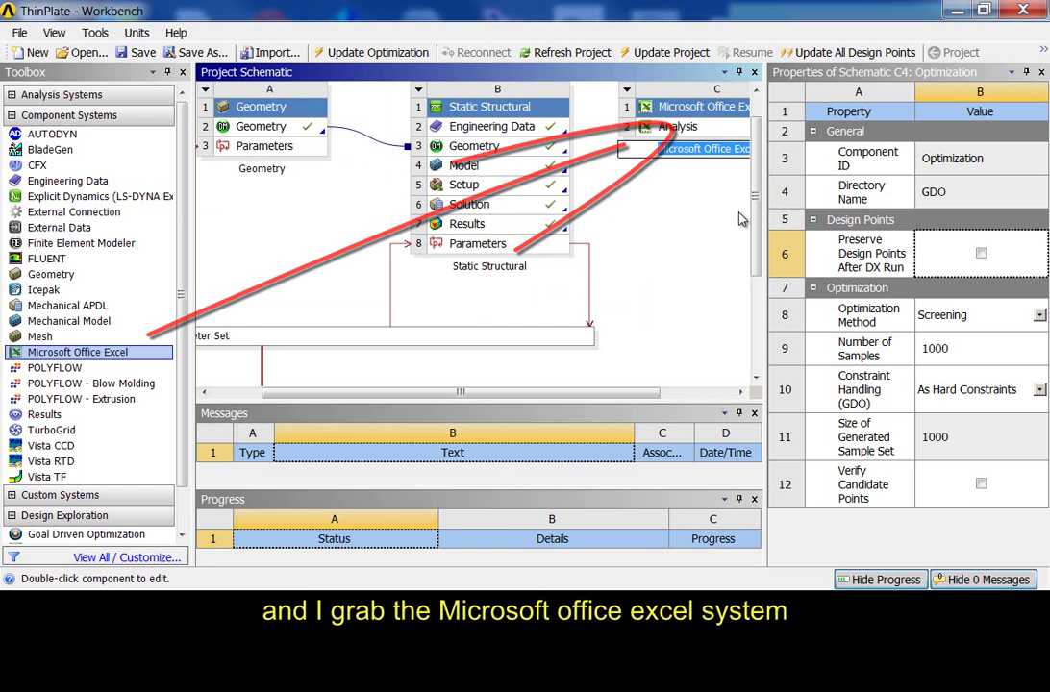
text(Excel Cost Analysis)
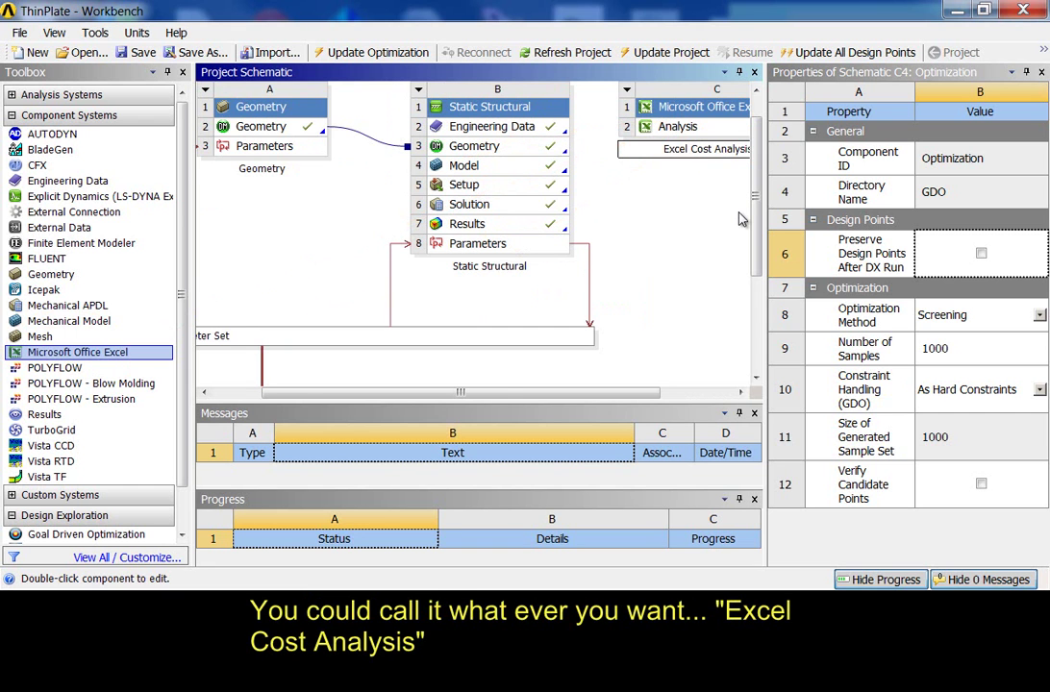
key(Return)
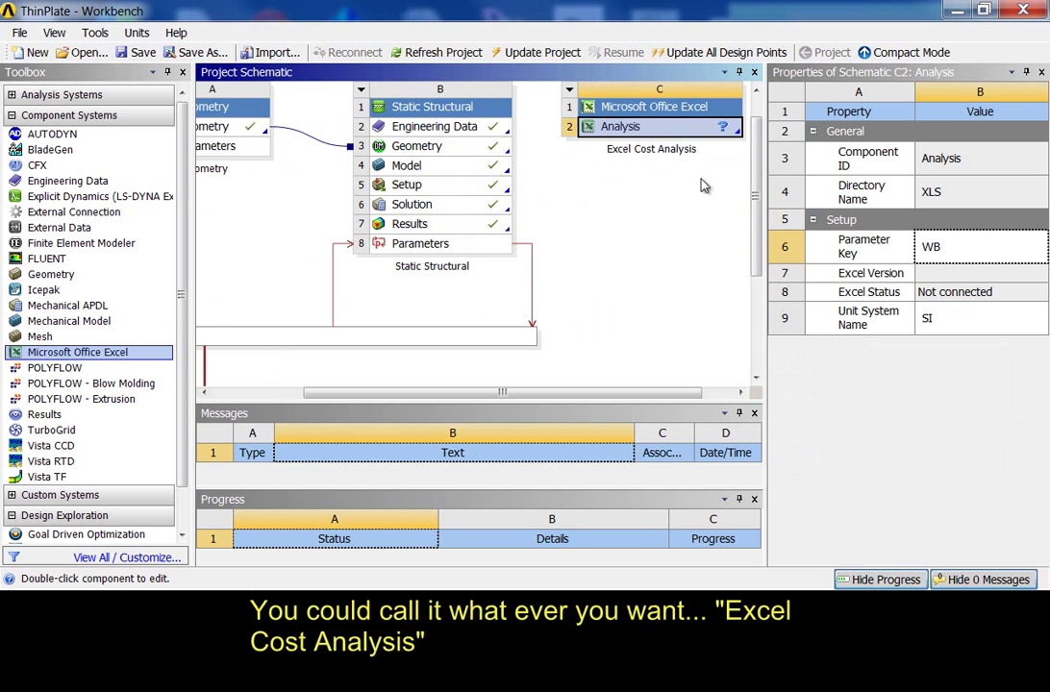
scroll(758, 165, up, 1)
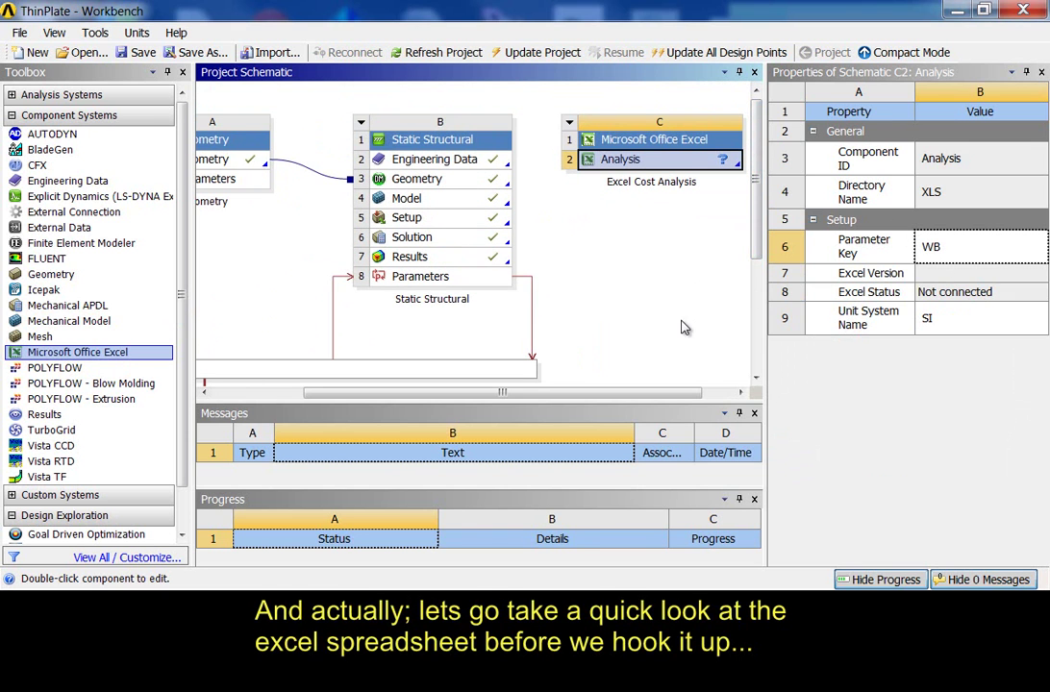
Step: Switch to ThinPlateCost.xlsx and inspect the length cost (C6), unit cost (C7) and thickness (C3) cells
key(alt+Tab)
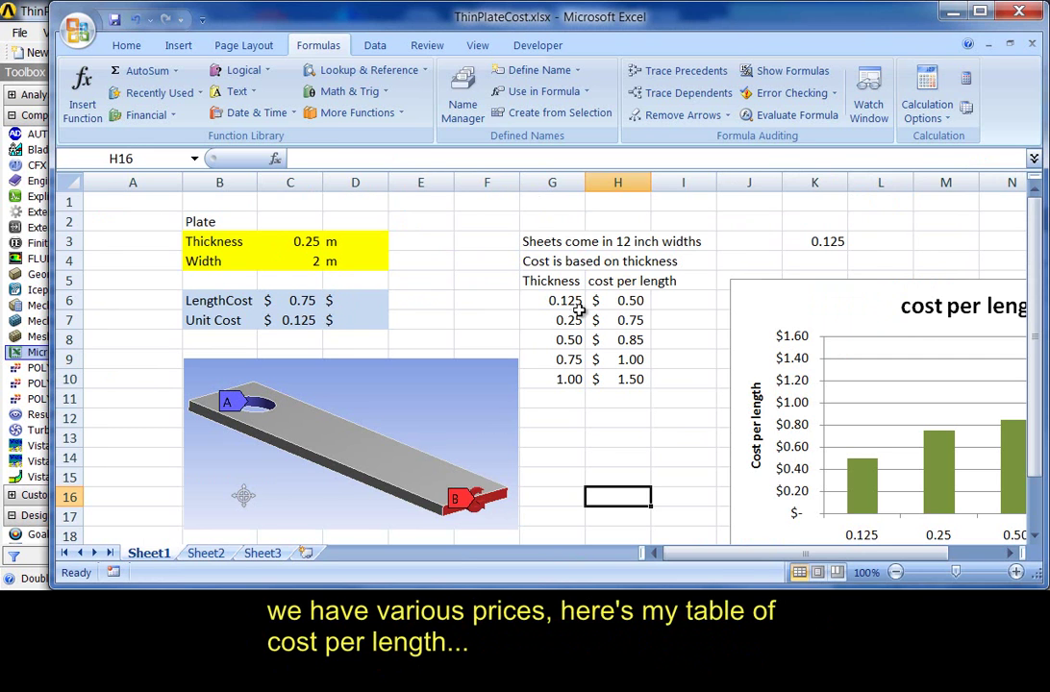
scroll(854, 472, right, 2)
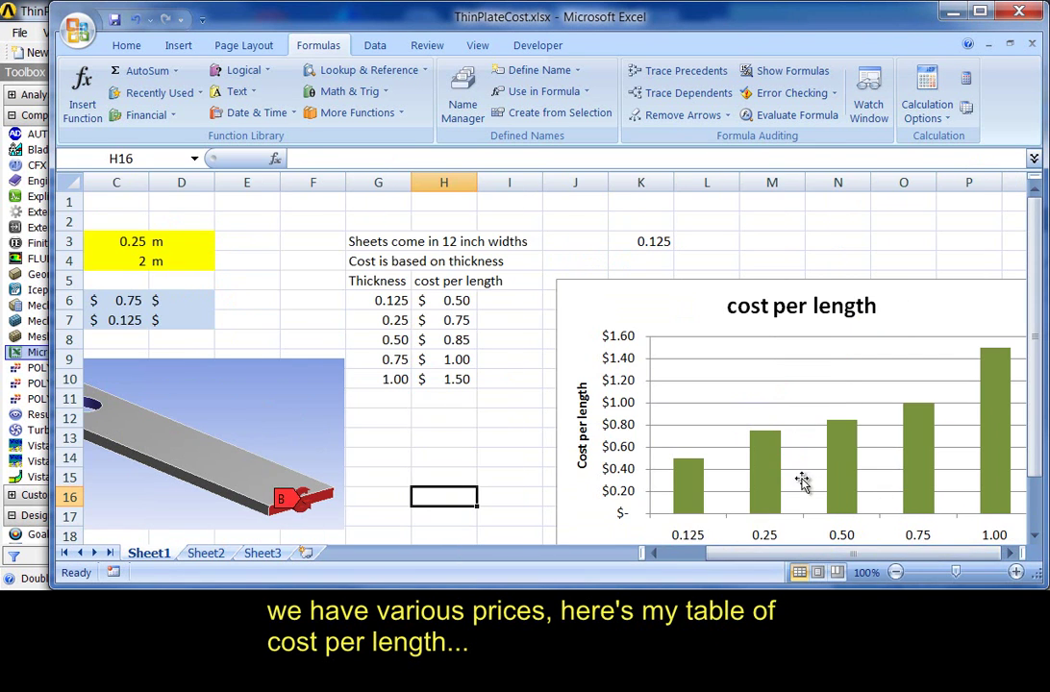
scroll(760, 504, left, 2)
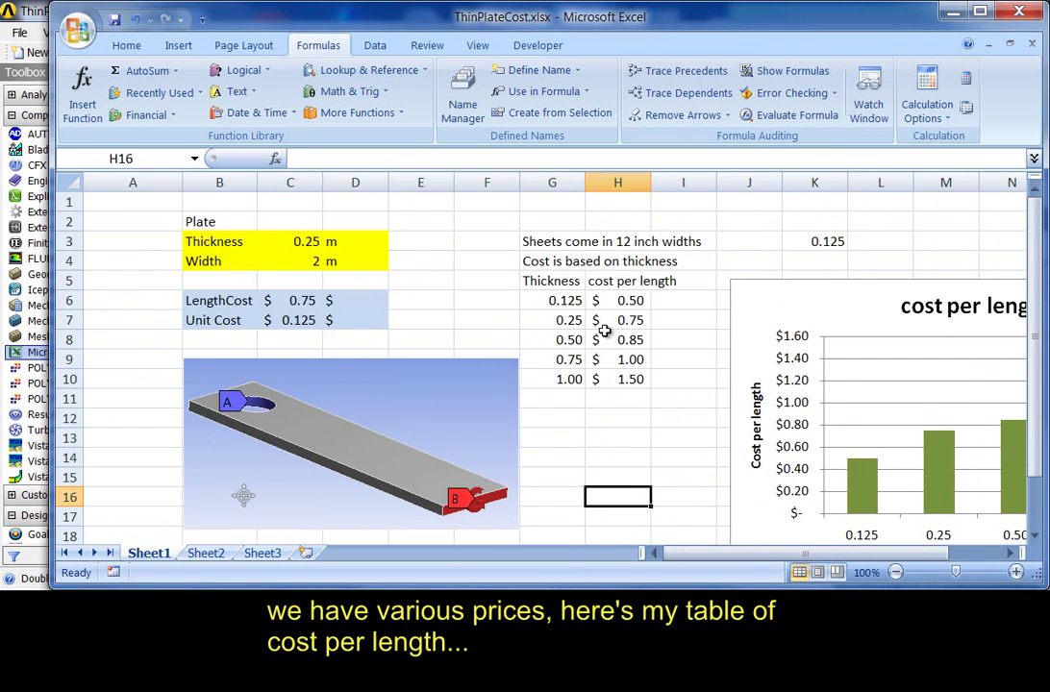
click(292, 301)
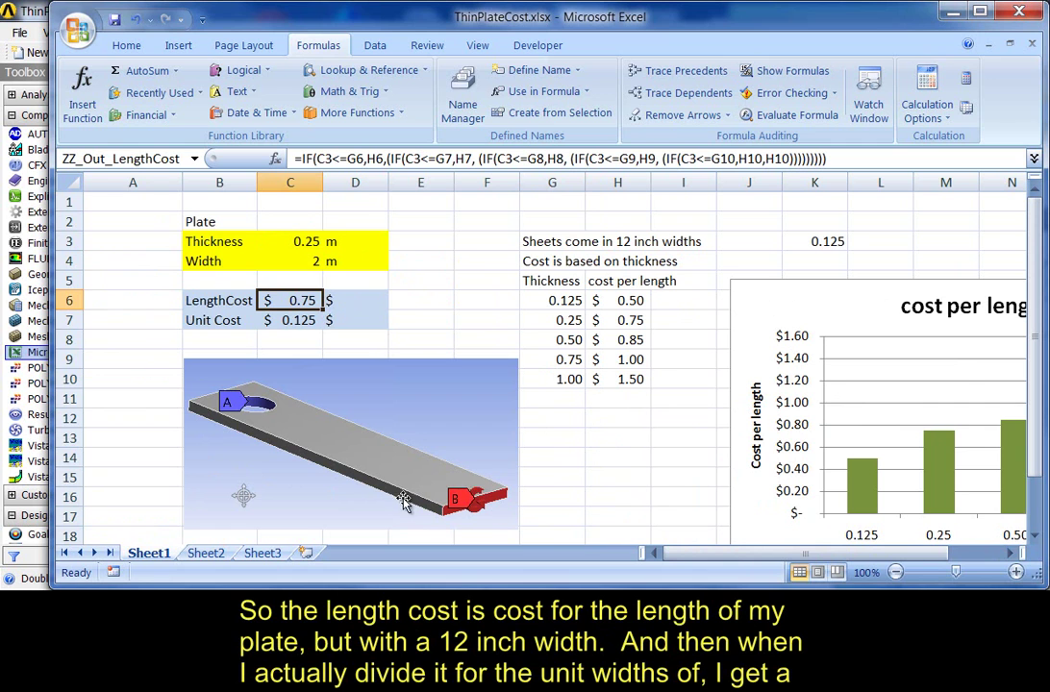
click(295, 320)
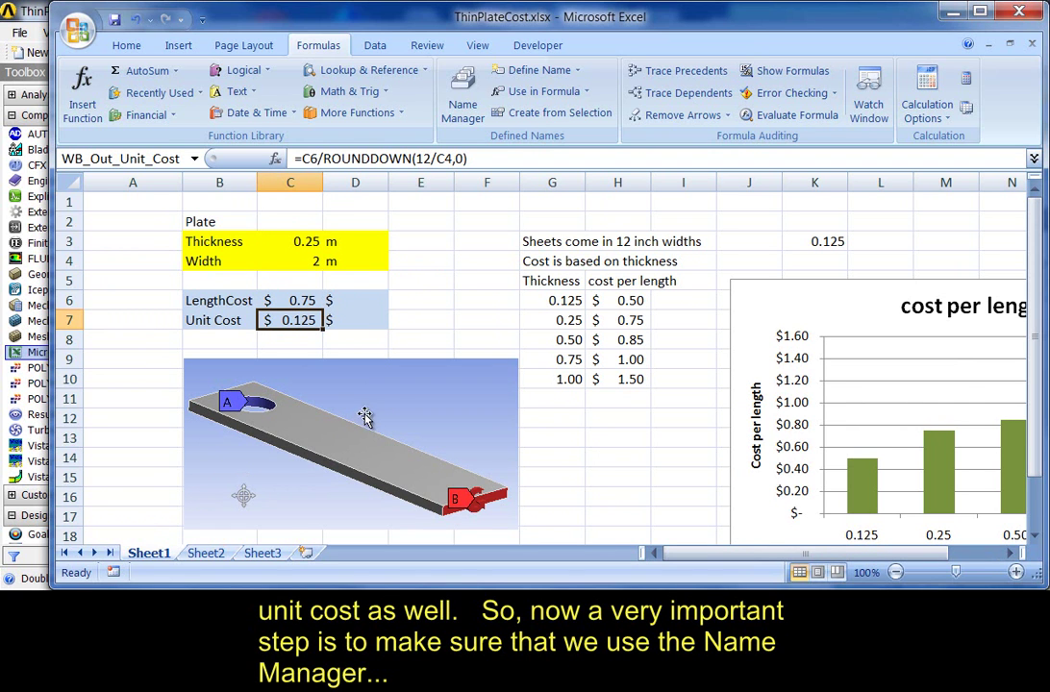
click(296, 242)
Step: Start naming the thickness cell C3 as a range with a WB_ prefix, then cancel
right_click(295, 241)
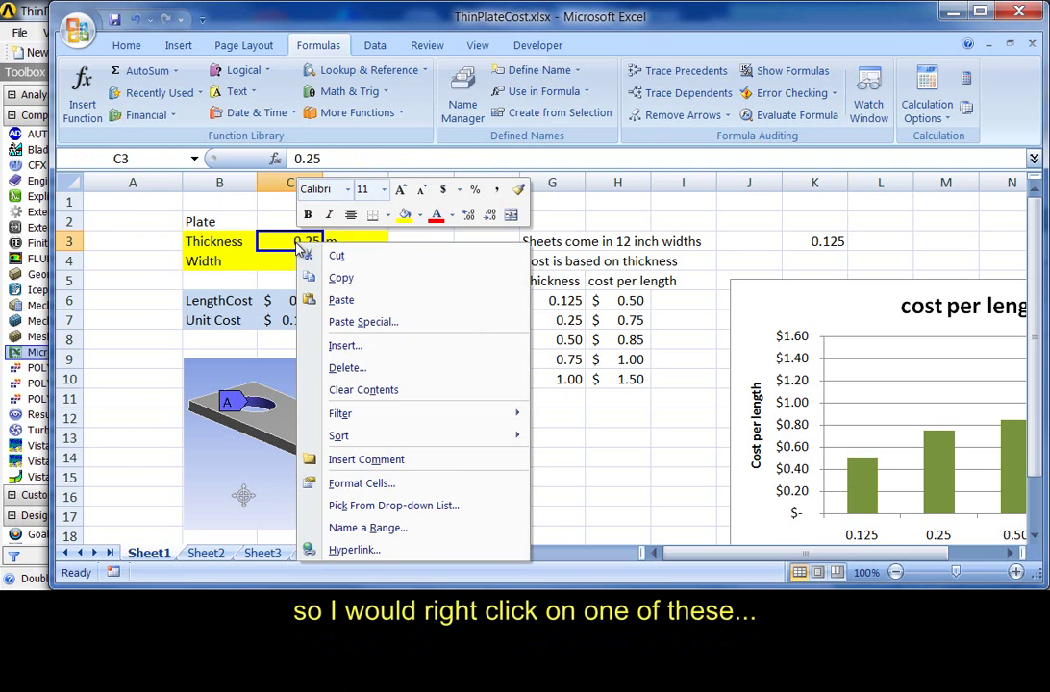
click(390, 540)
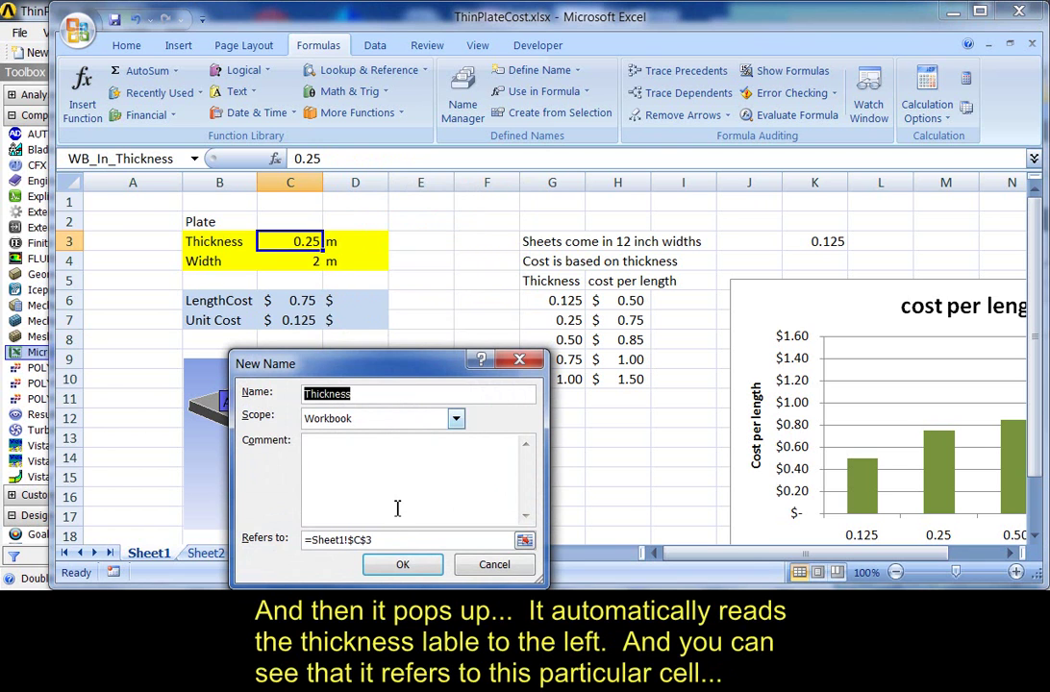
click(305, 396)
text(WB_)
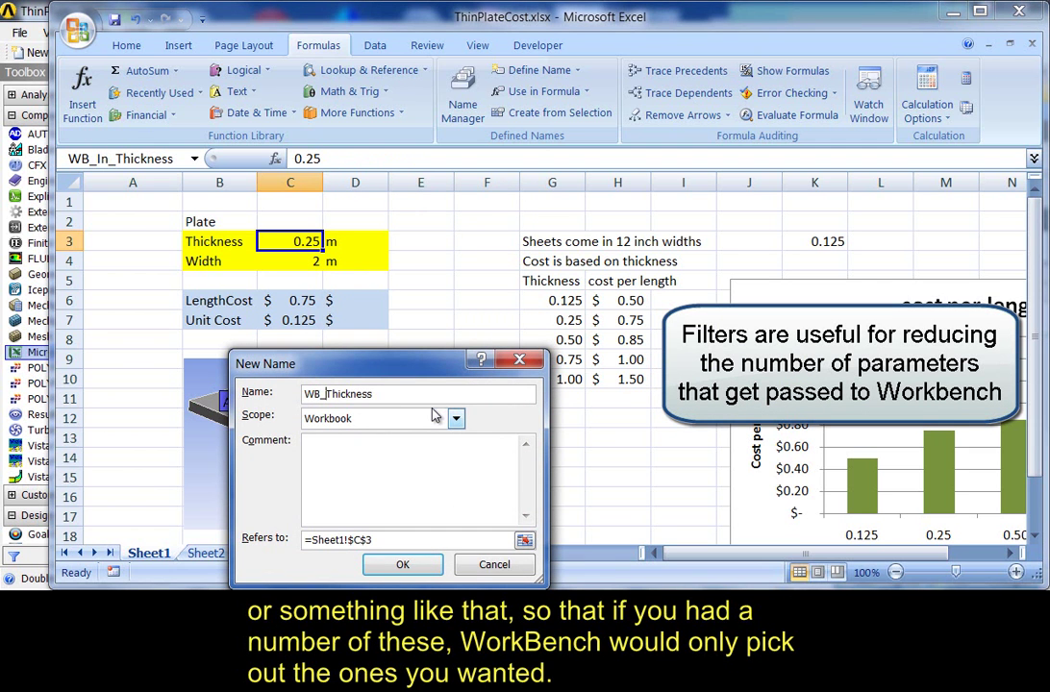
click(494, 565)
Step: Review the four defined names in Name Manager, then close the Excel workbook
click(463, 96)
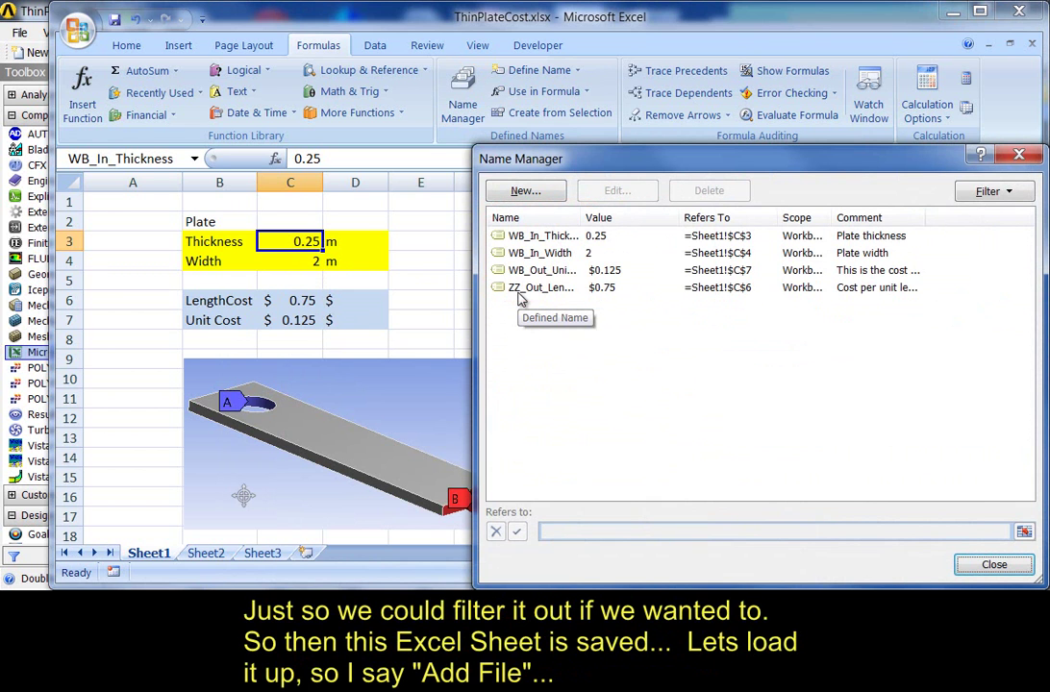
click(995, 565)
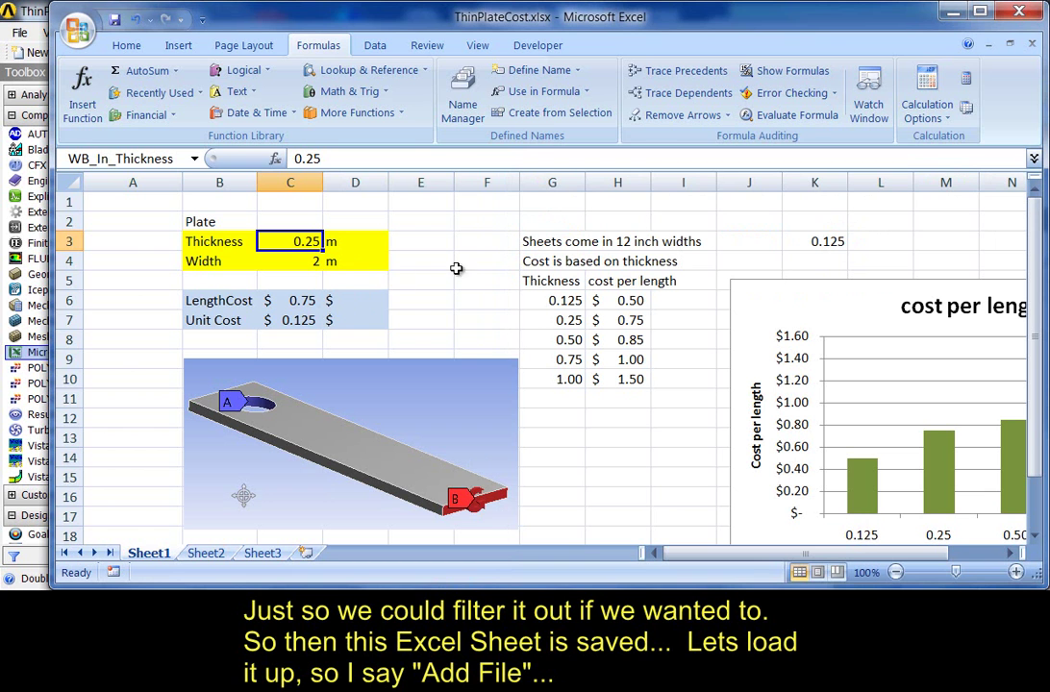
click(1017, 13)
Step: Attach ThinPlateCost.xlsx to the Excel Cost Analysis cell and open it to see its parameters
right_click(626, 165)
mouse_move(664, 196)
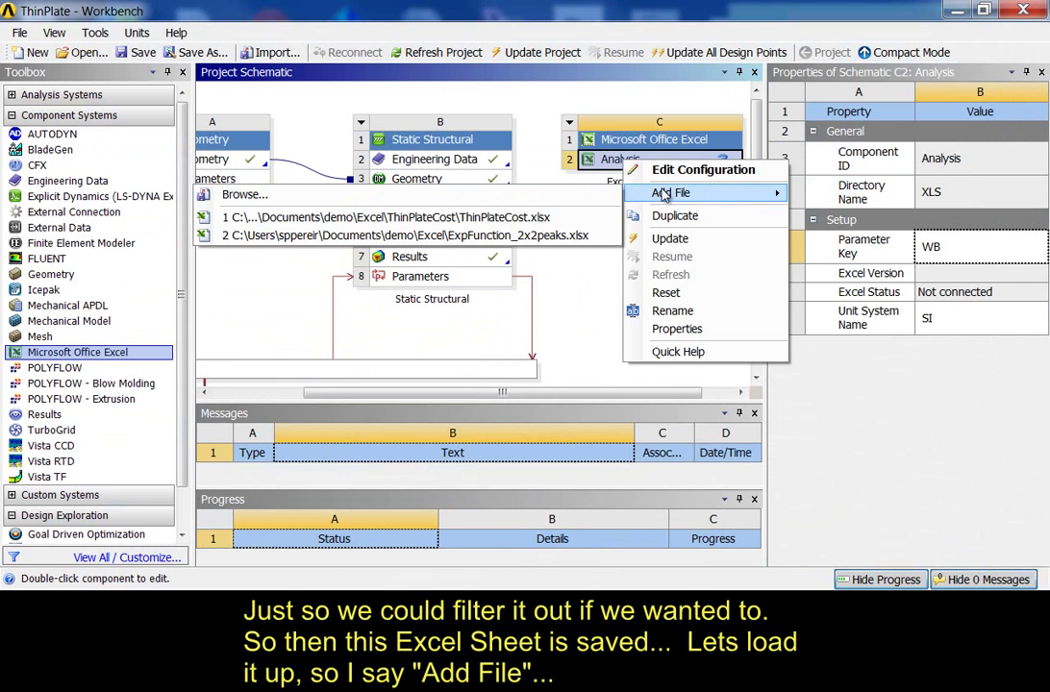
click(496, 222)
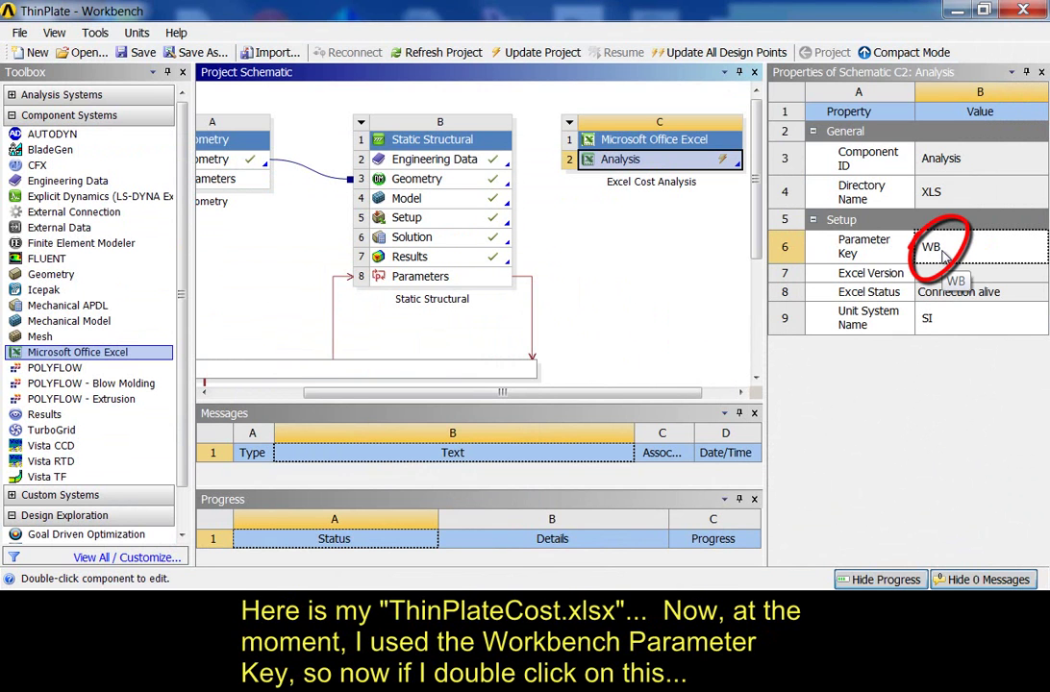
double_click(668, 165)
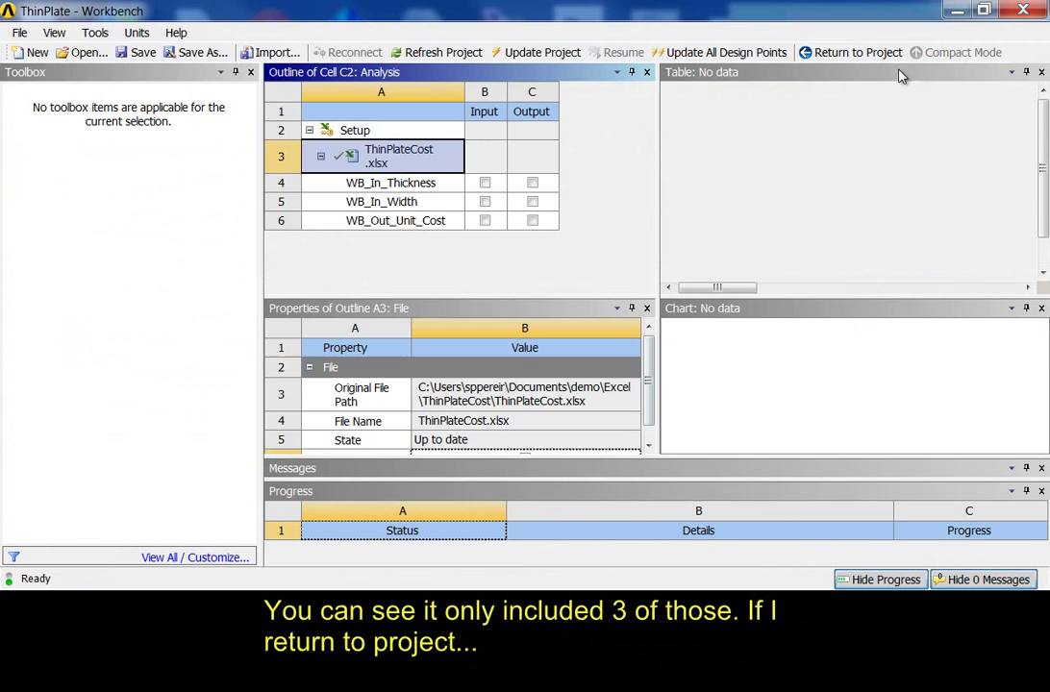
Step: Return to the project and start clearing the Excel analysis Parameter Key property
click(854, 54)
click(652, 171)
click(954, 248)
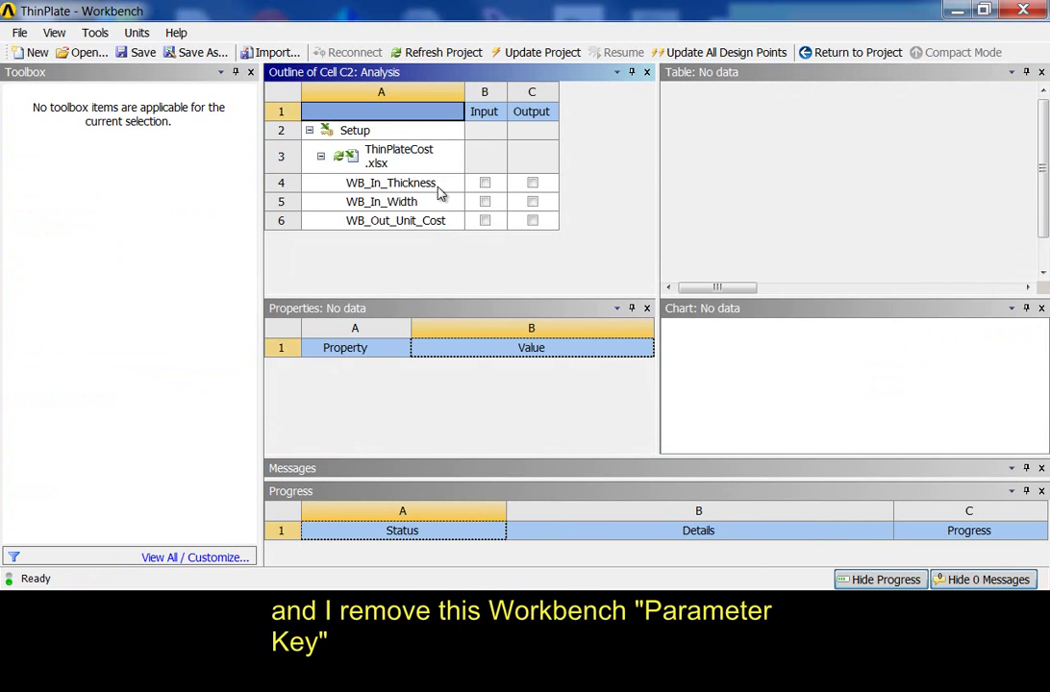
Step: Reload ThinPlateCost.xlsx; mark WB_In_Thickness and WB_In_Width as inputs, WB_Out_Unit_Cost and ZZ_Out_LengthCost as outputs
click(385, 156)
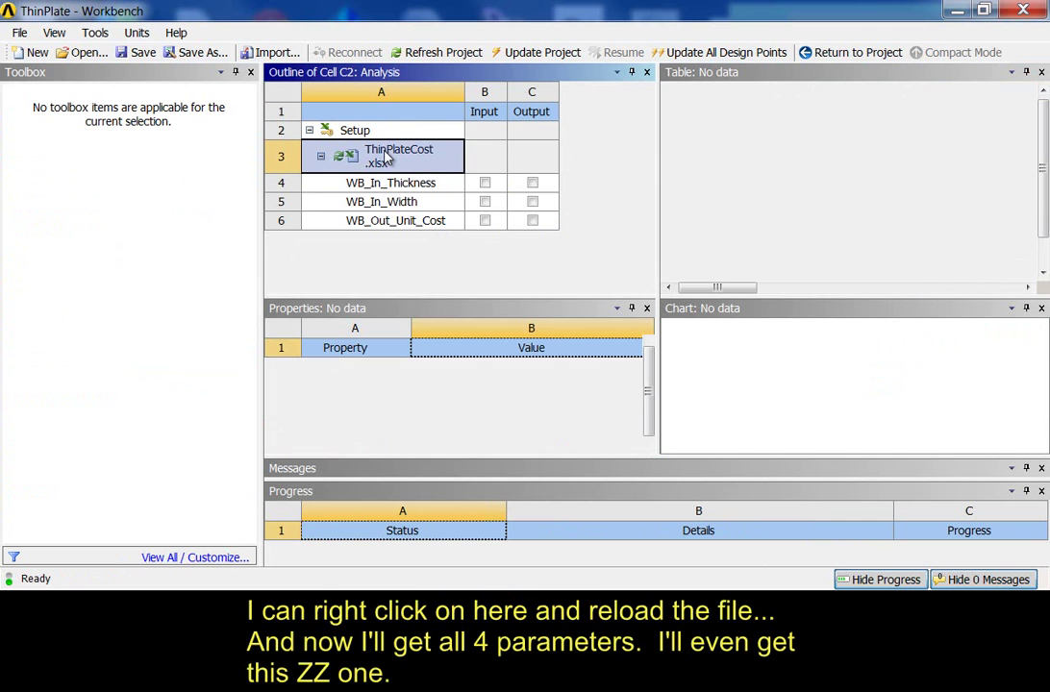
right_click(388, 159)
click(419, 178)
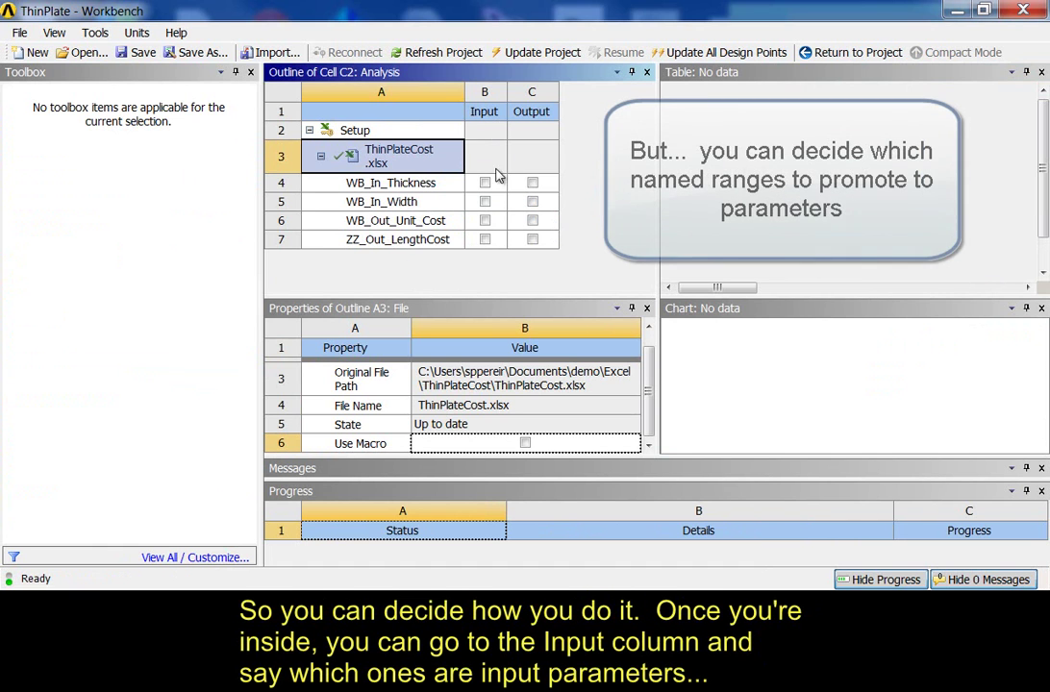
click(485, 183)
click(485, 202)
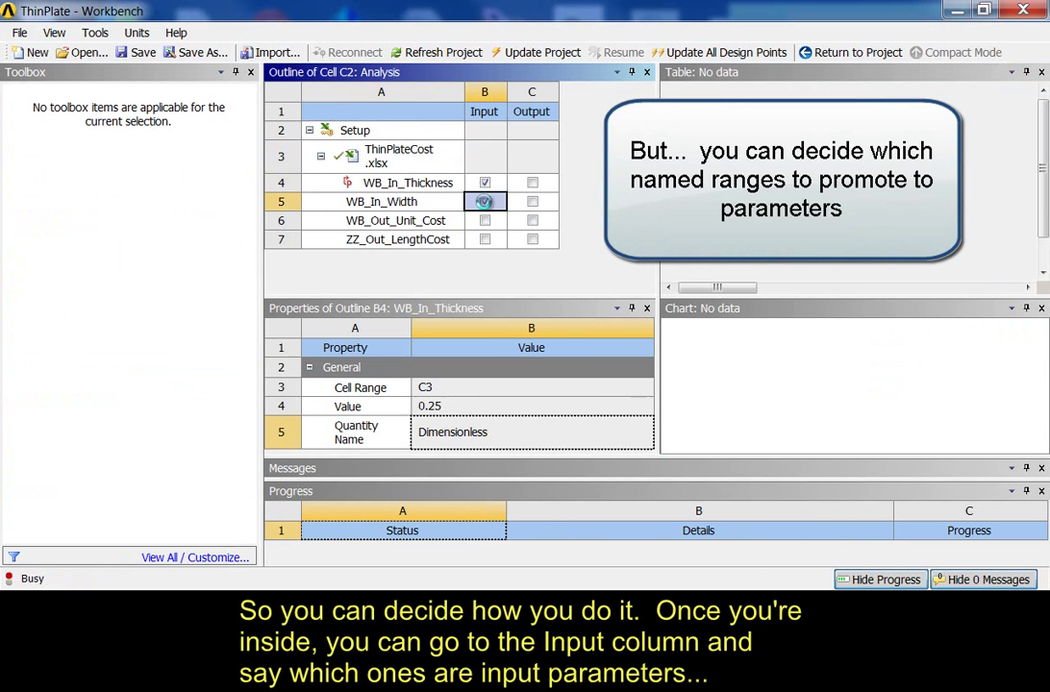
click(532, 221)
click(541, 226)
click(541, 225)
click(854, 56)
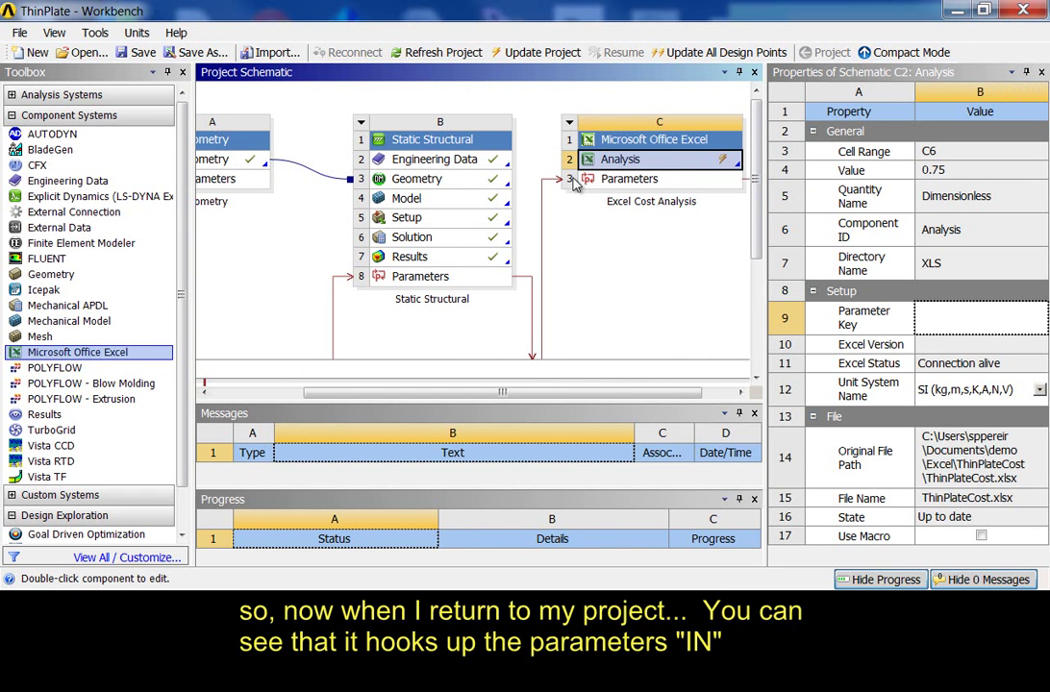
Step: Open the Parameter Set outline and review the W2, W3 and Width parameter descriptions and expressions
drag(630, 393, 537, 398)
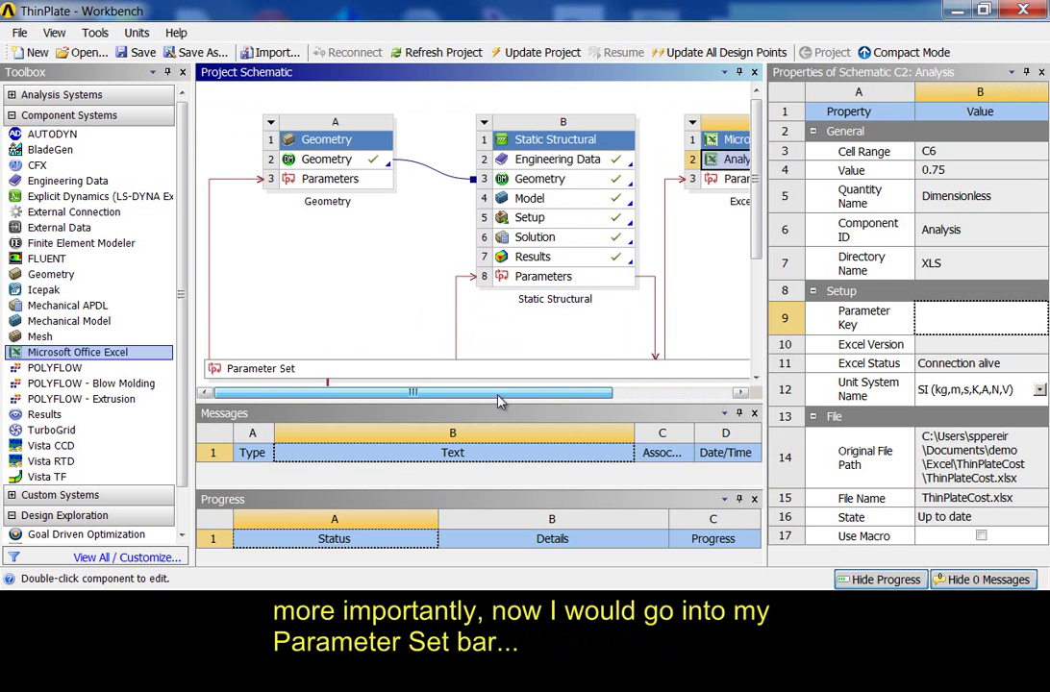
double_click(420, 374)
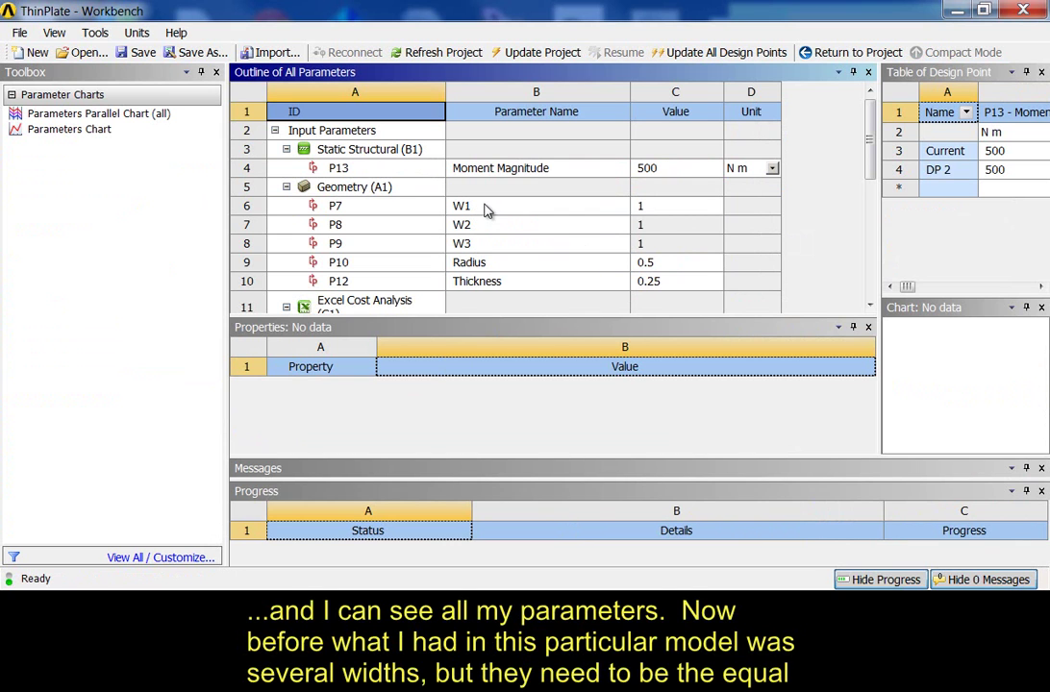
mouse_move(867, 136)
mouse_down()
mouse_move(869, 192)
mouse_move(869, 136)
mouse_up()
click(490, 217)
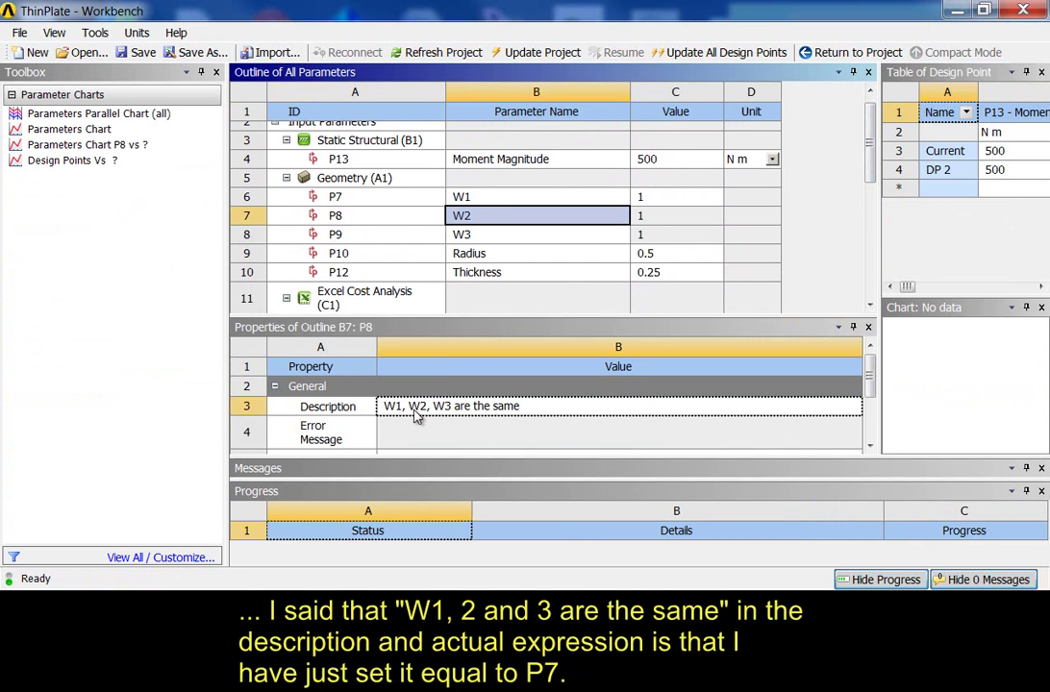
scroll(873, 387, down, 3)
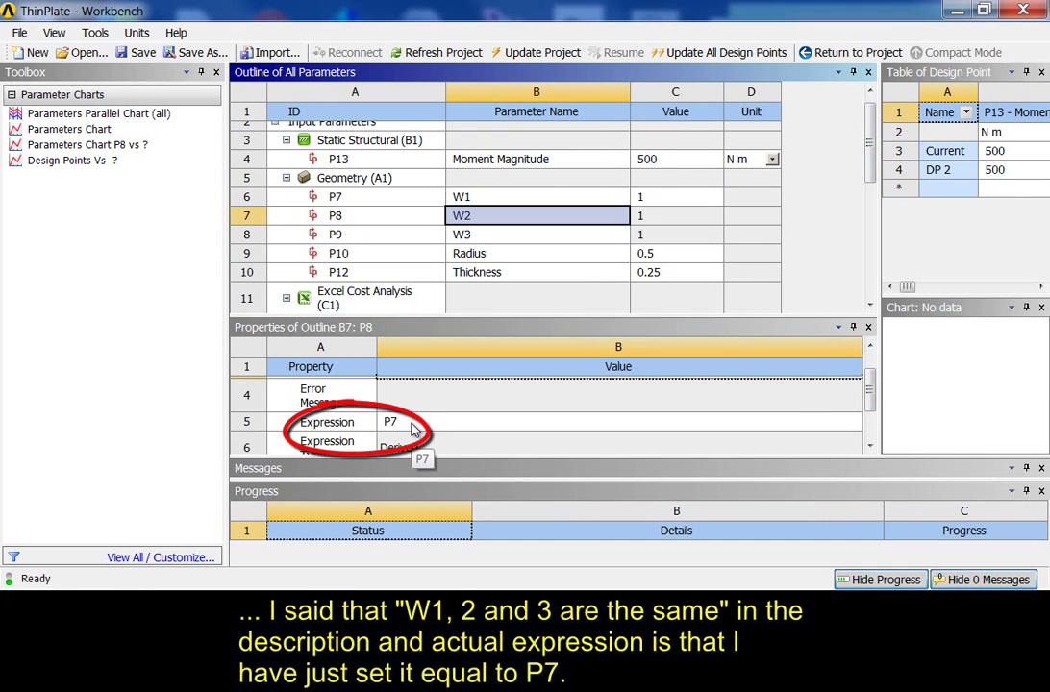
click(503, 236)
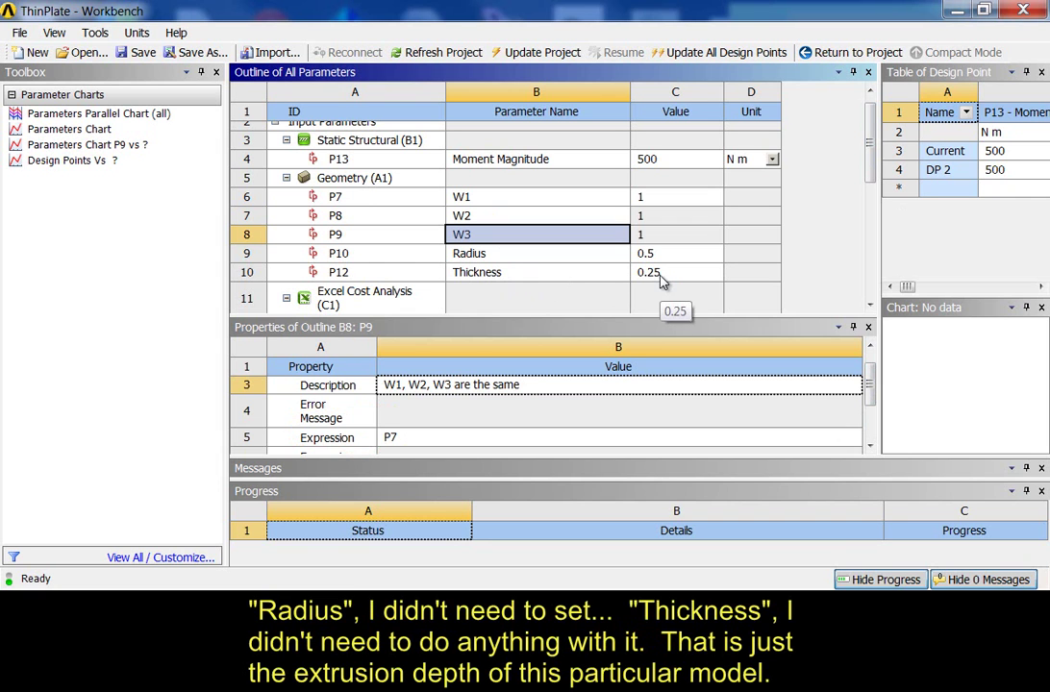
drag(872, 142, 874, 180)
click(489, 254)
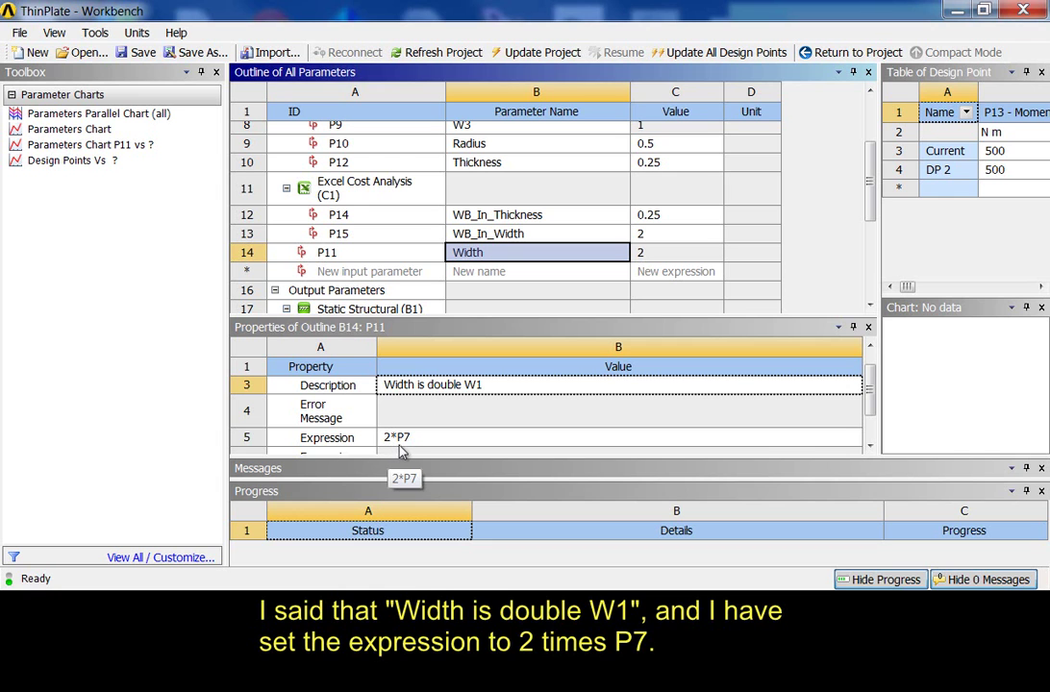
Step: Set the WB_In_Width expression to 2*P7
click(538, 235)
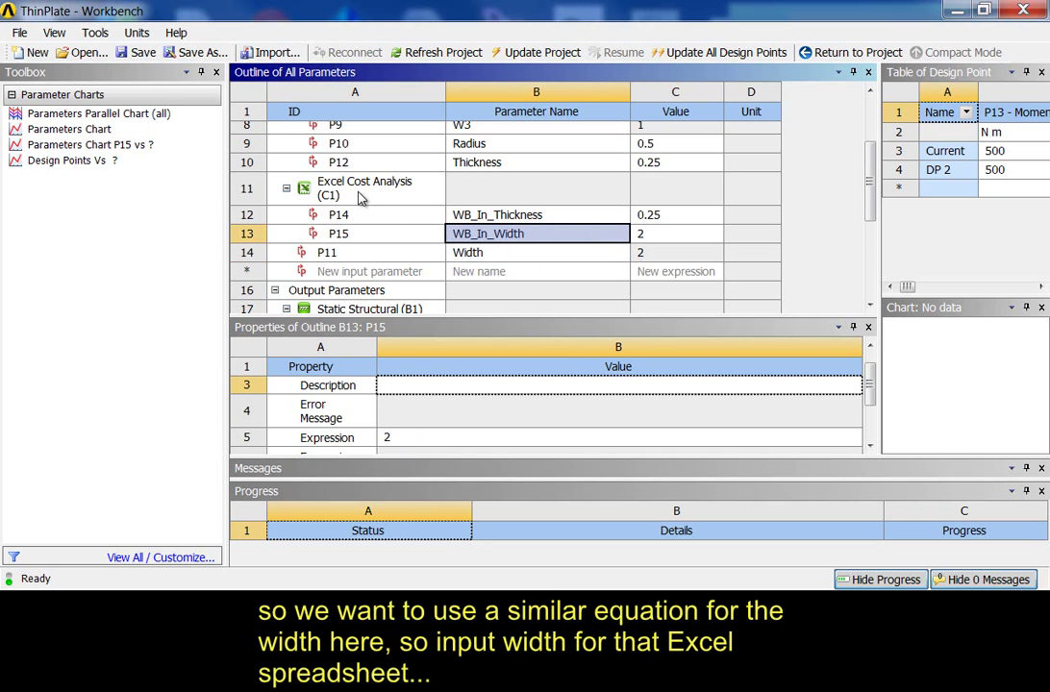
click(404, 439)
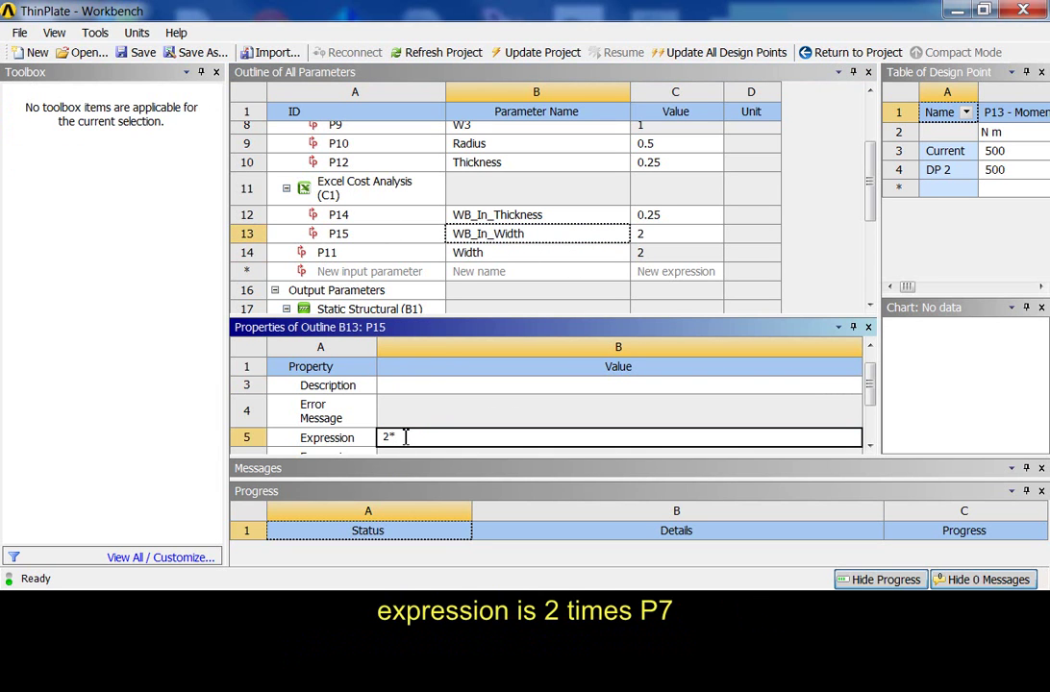
key(Return)
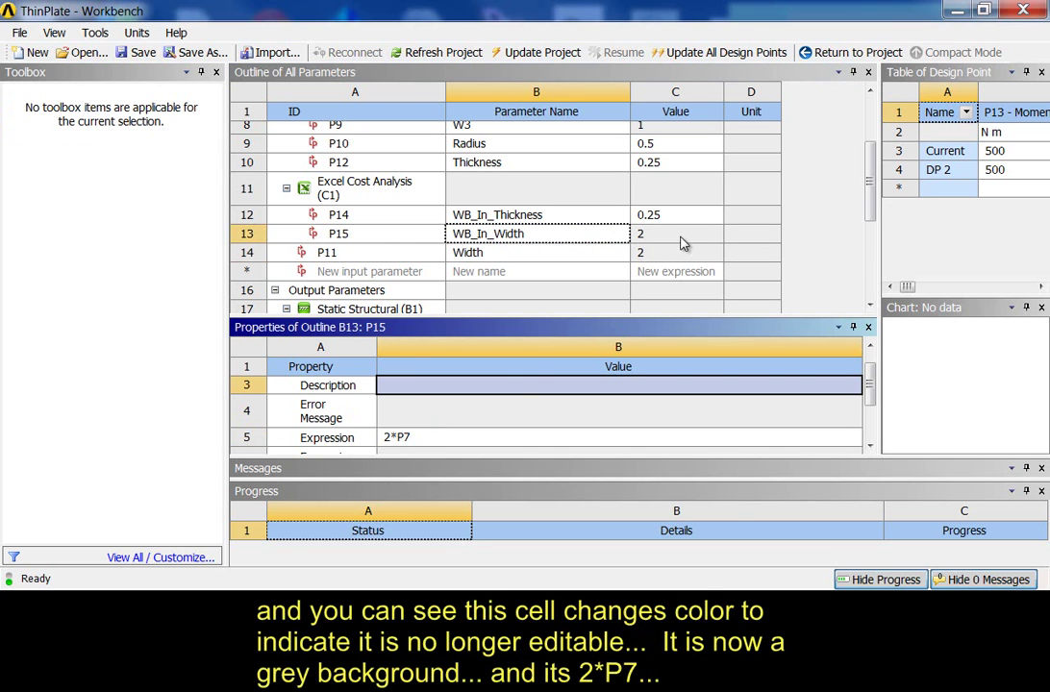
scroll(748, 159, up, 2)
scroll(623, 170, down, 3)
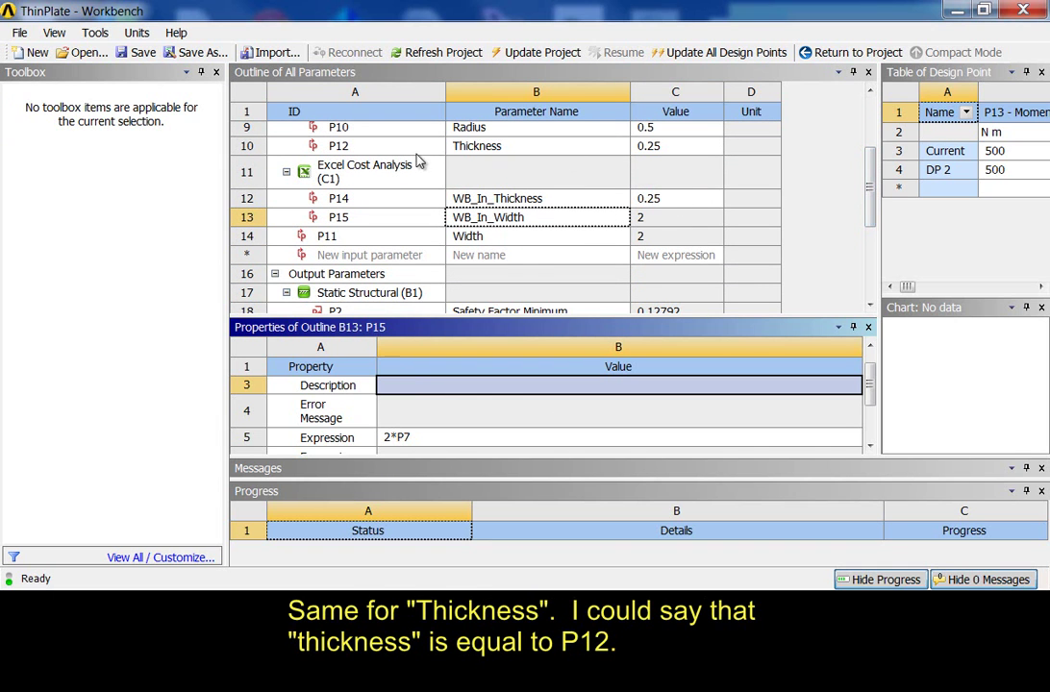
Step: Set the WB_In_Thickness expression to P12, replacing 0.25
click(549, 202)
click(418, 438)
click(418, 438)
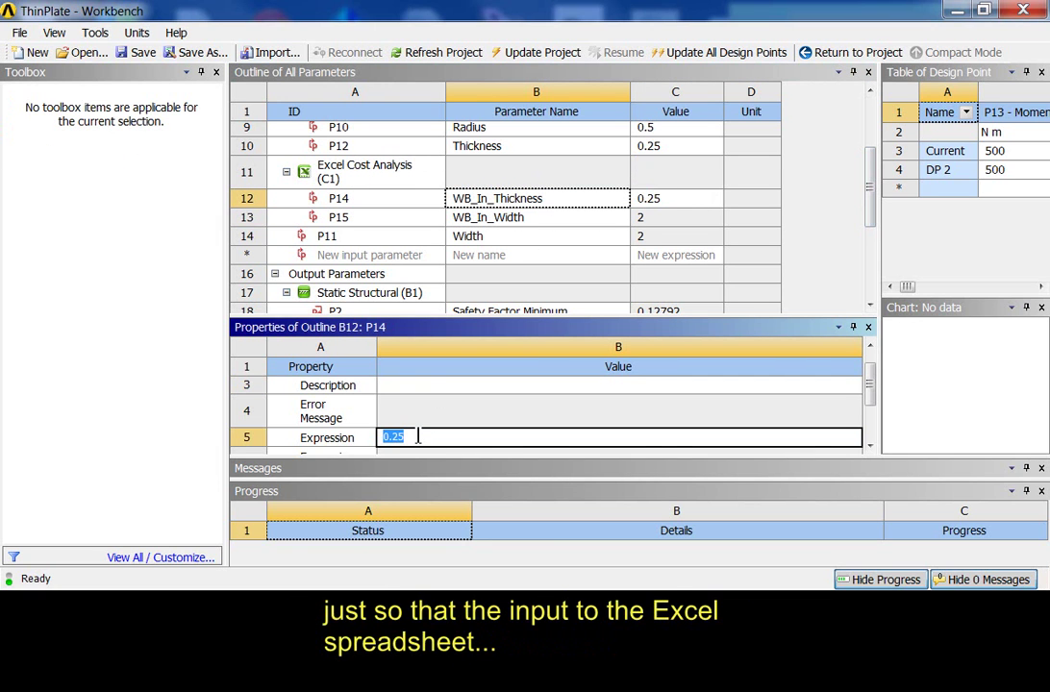
text(P12)
key(Return)
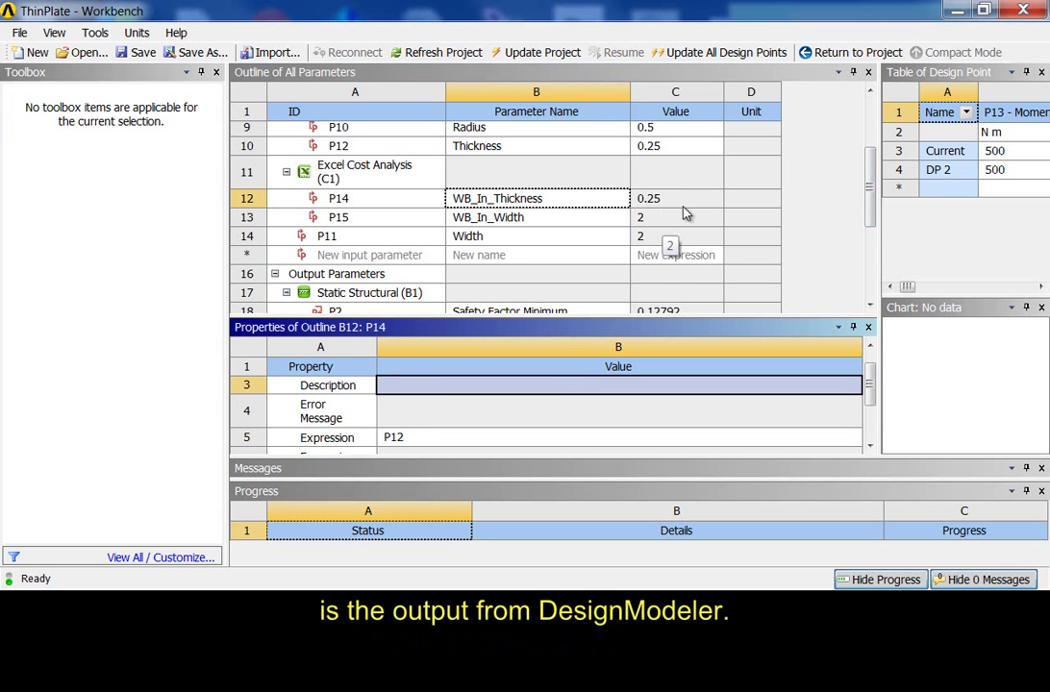
Step: Widen the design points table, then return to the Project Schematic
scroll(871, 188, down, 2)
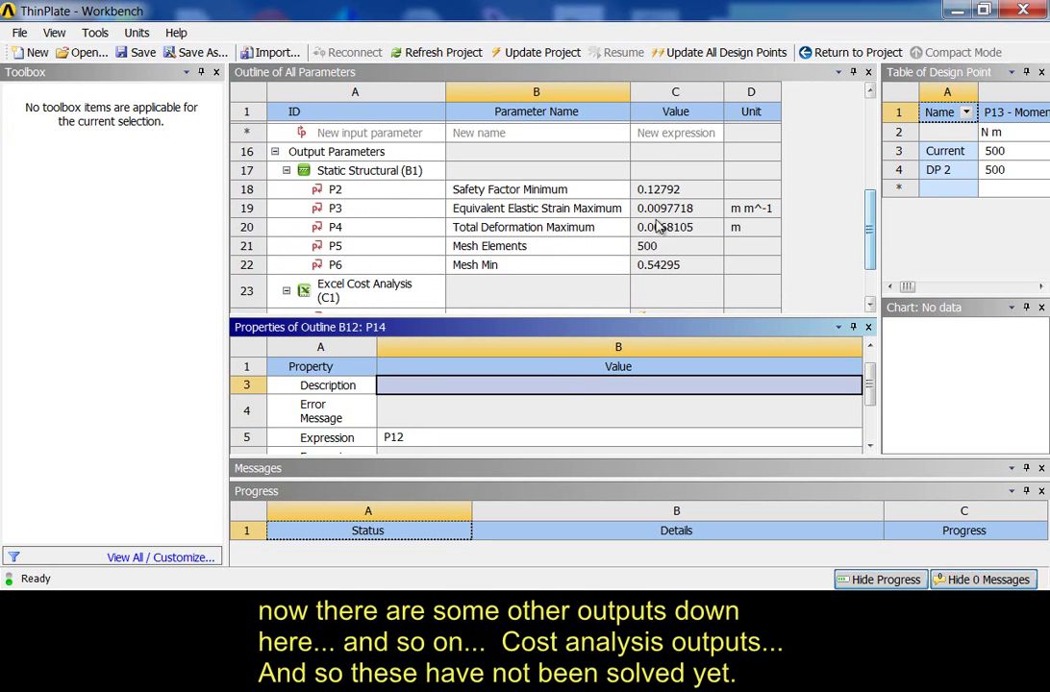
scroll(493, 199, down, 2)
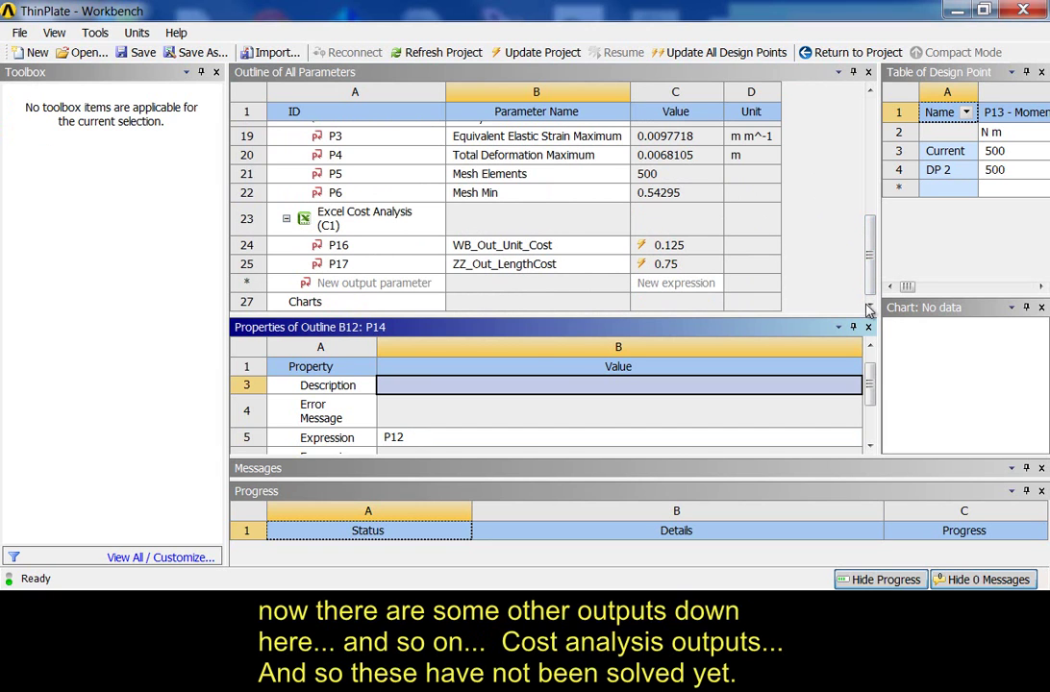
drag(882, 254, 697, 221)
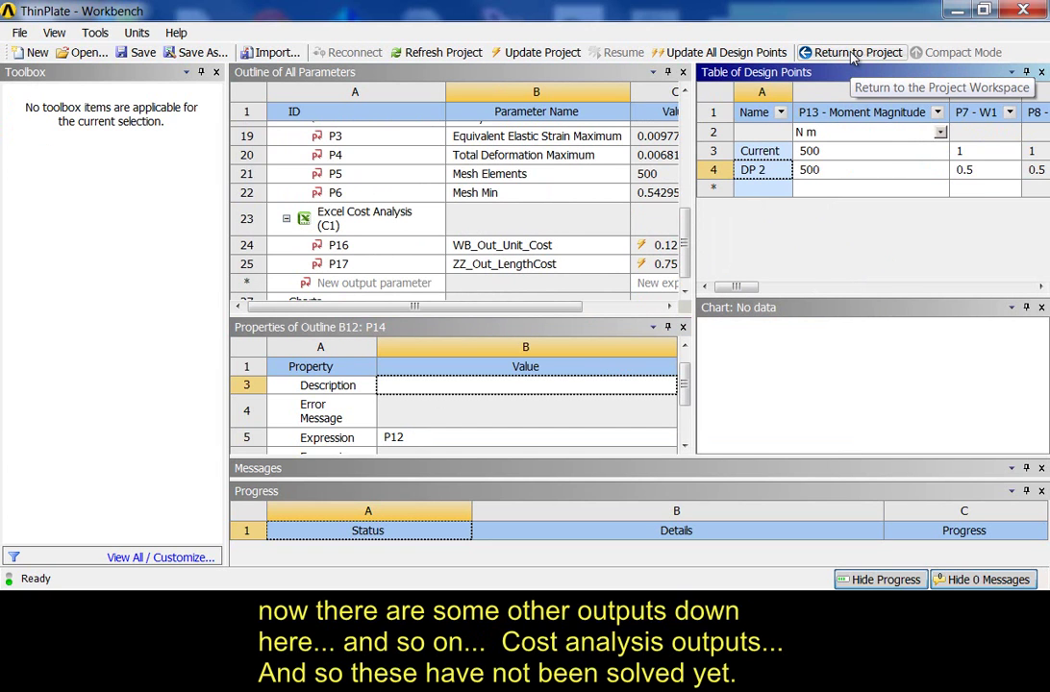
click(852, 53)
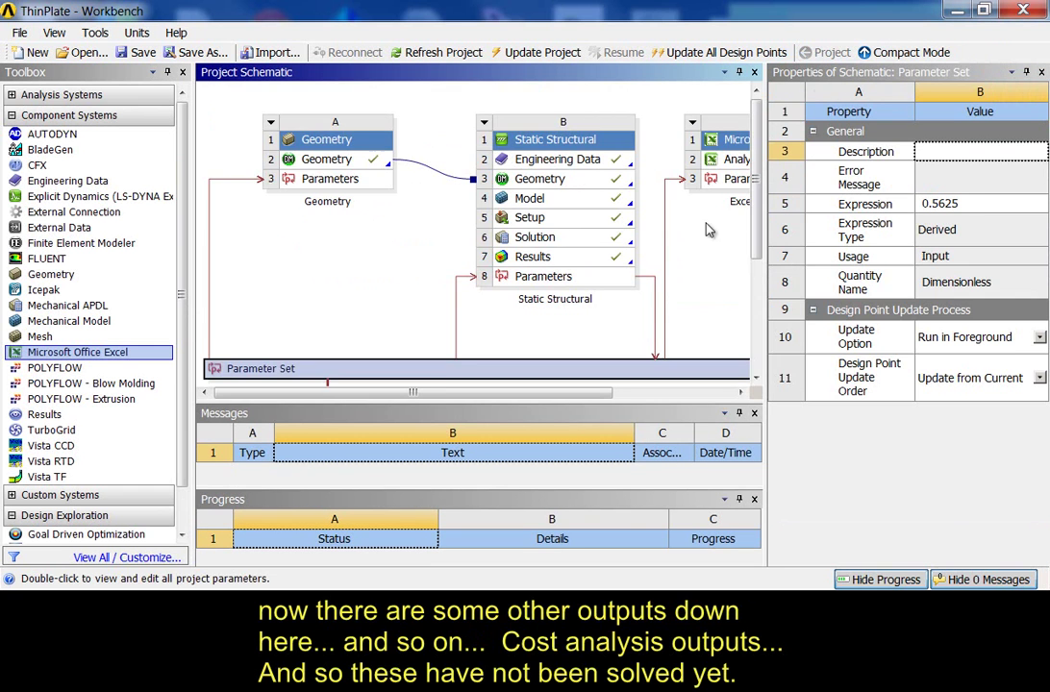
drag(757, 176, 756, 285)
Step: Open the Design of Experiments, refresh the project, and show its Central Composite Design settings
click(327, 274)
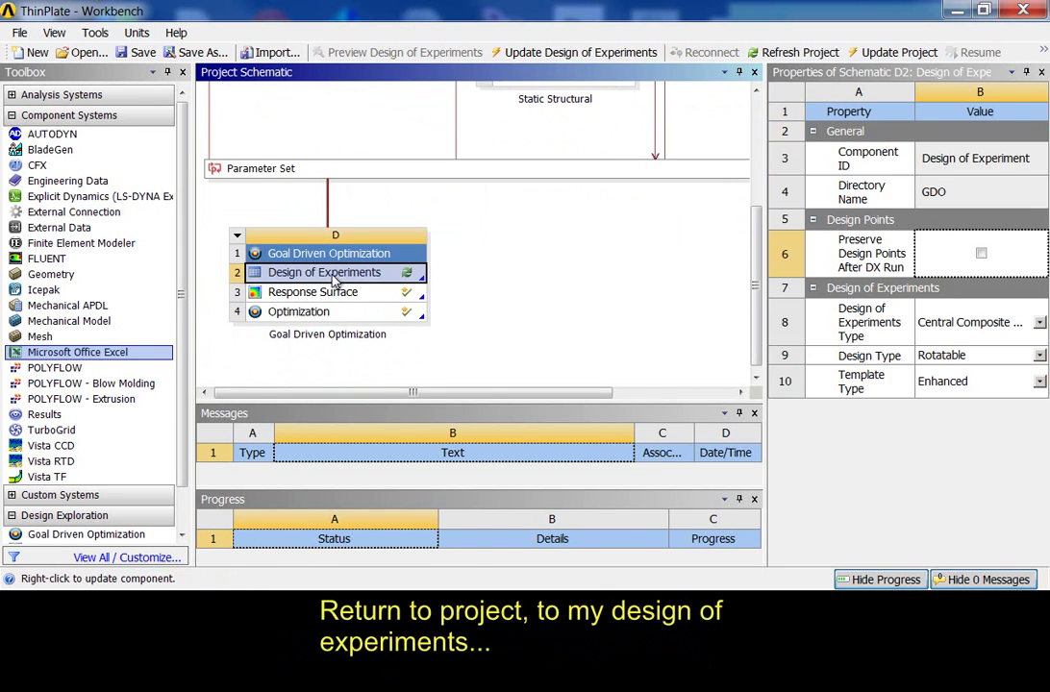
double_click(331, 274)
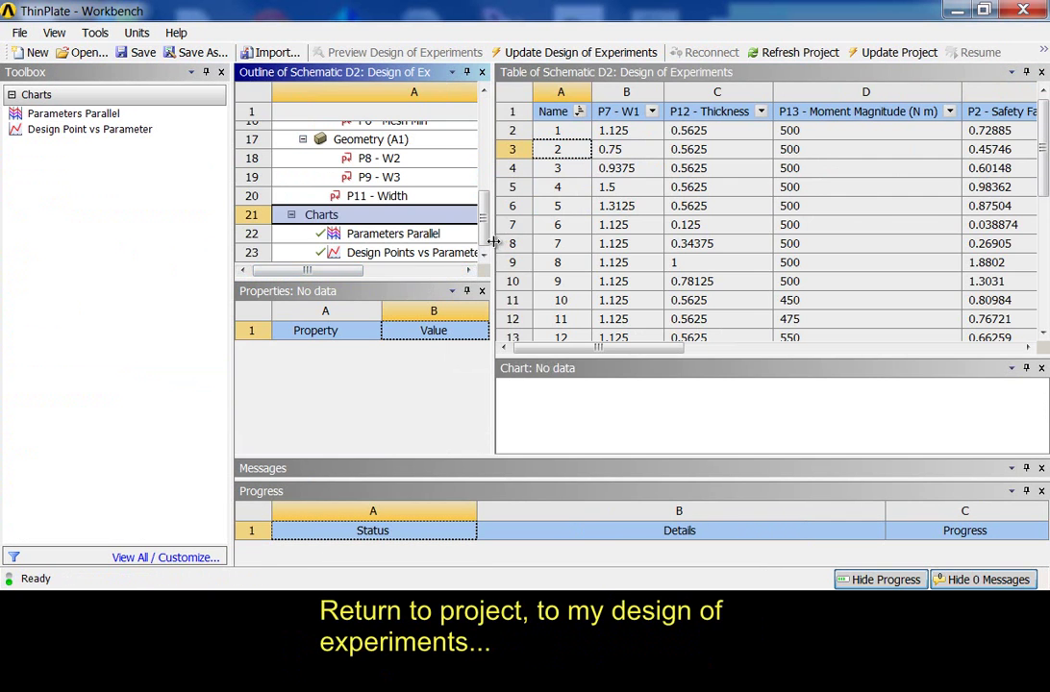
drag(500, 249, 631, 238)
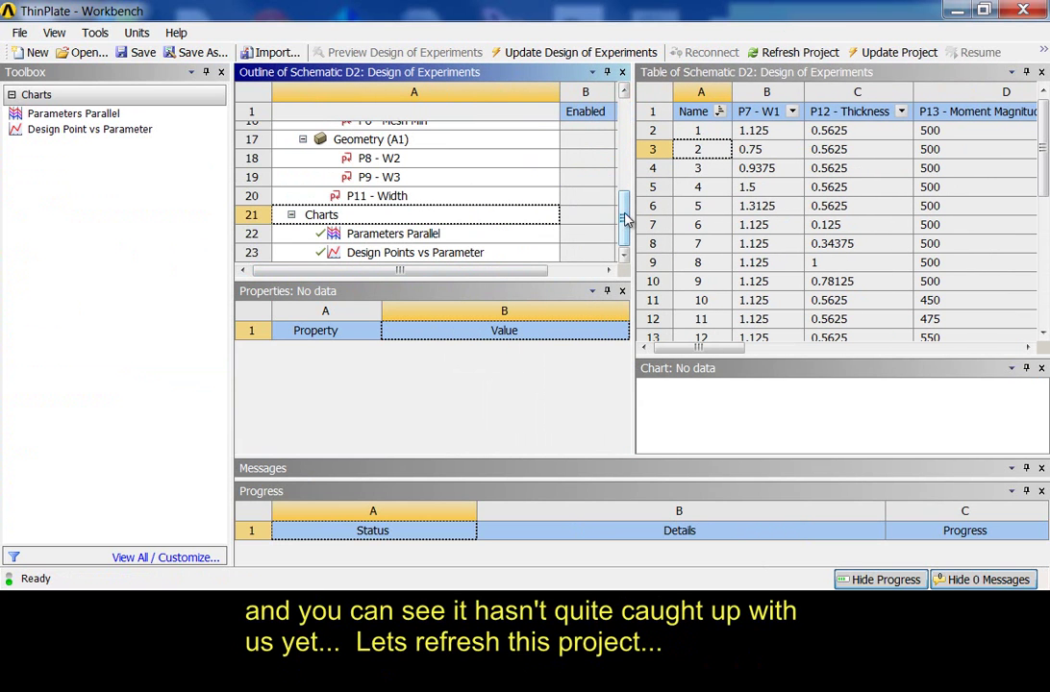
click(789, 53)
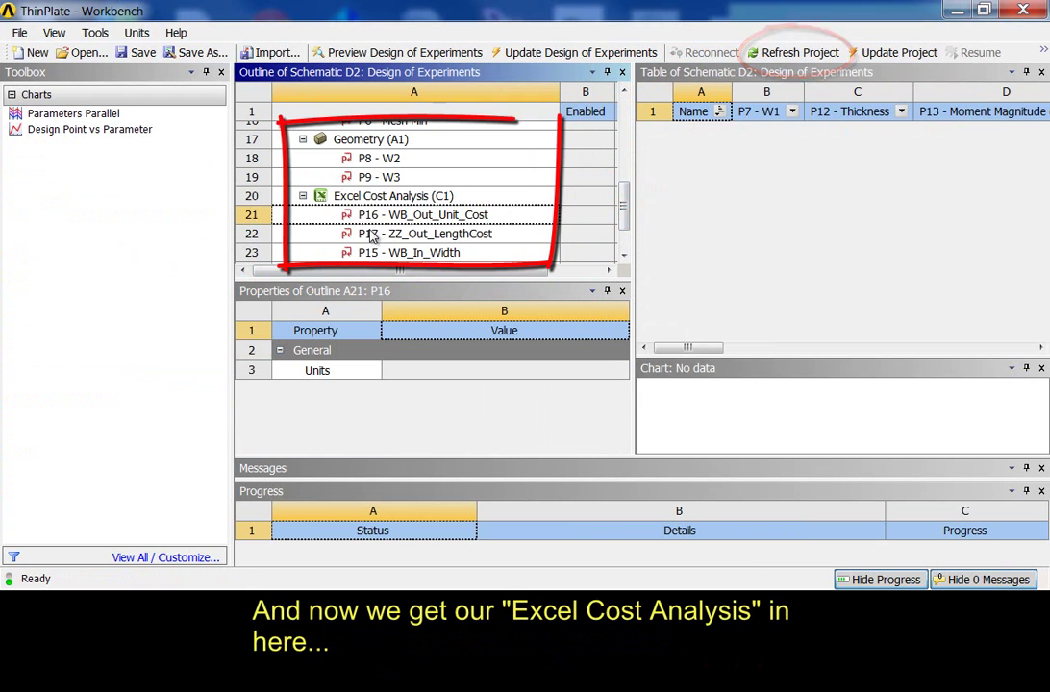
mouse_move(625, 199)
mouse_down()
mouse_move(625, 227)
mouse_move(624, 140)
mouse_move(634, 137)
mouse_up()
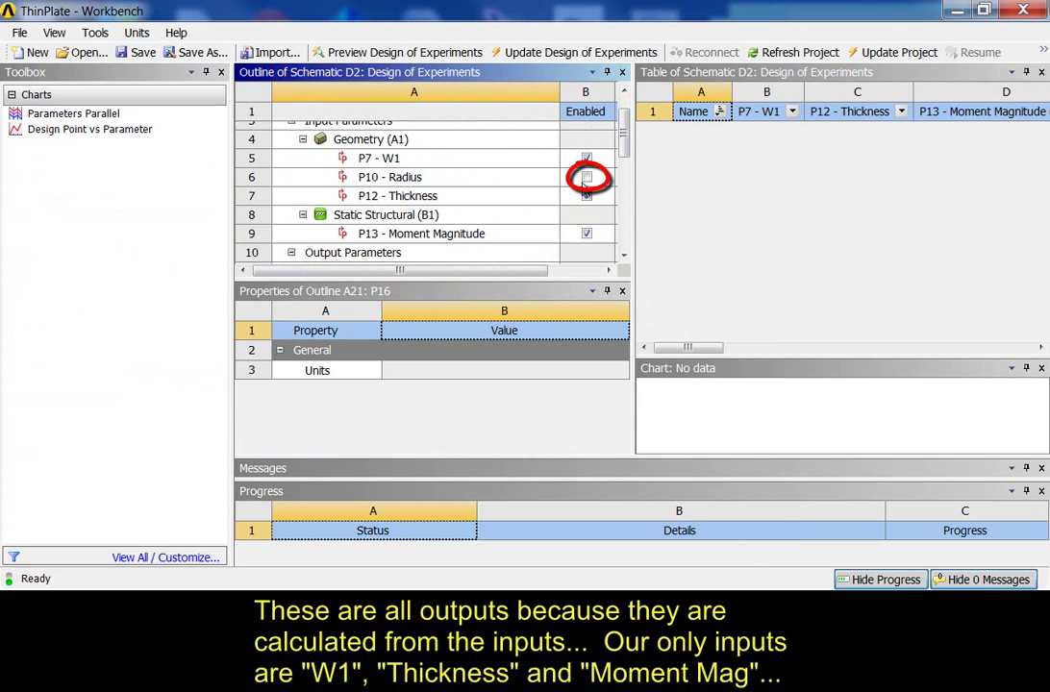
mouse_move(632, 189)
mouse_down()
mouse_move(620, 190)
mouse_move(718, 195)
mouse_up()
scroll(539, 144, up, 2)
click(397, 135)
drag(703, 344, 707, 416)
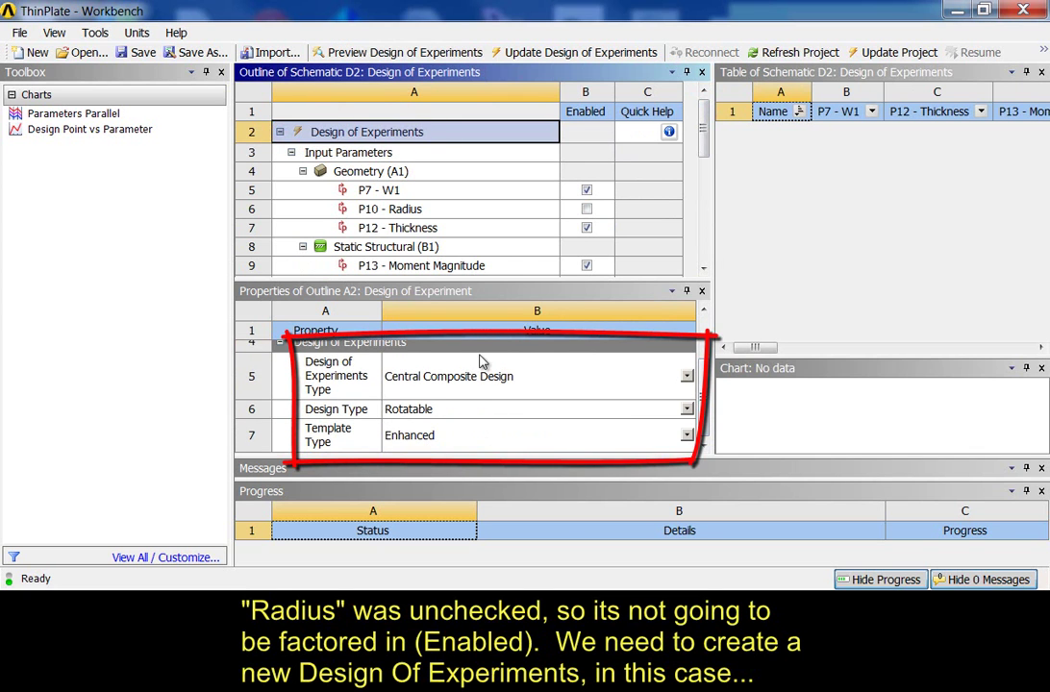
Step: Preview the Design of Experiments points in a widened table
click(404, 55)
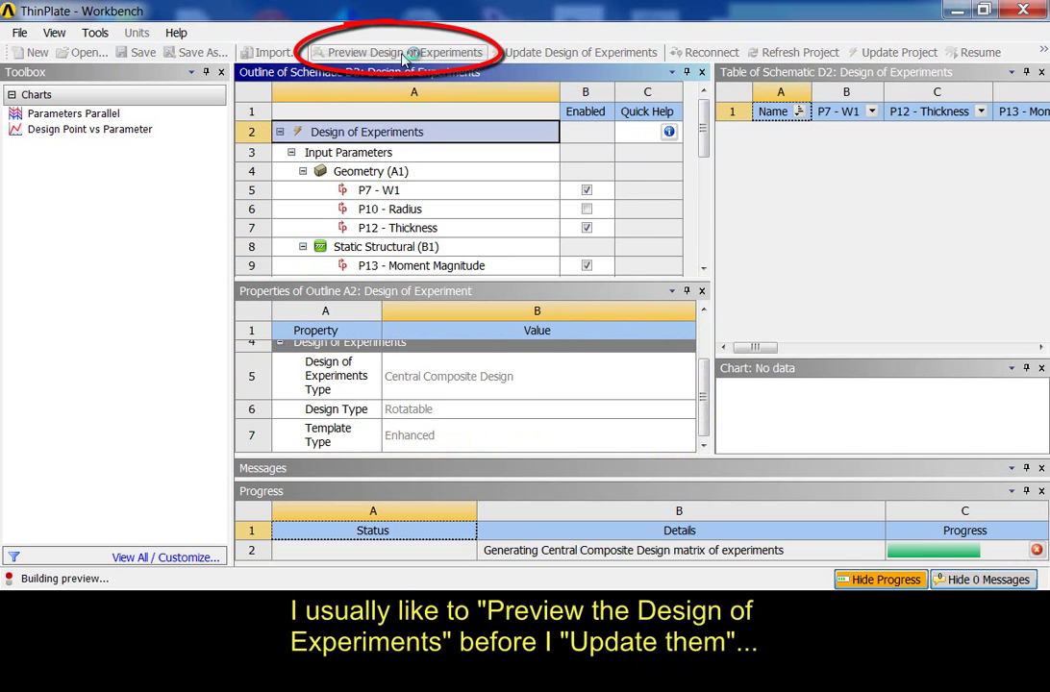
drag(714, 222, 544, 212)
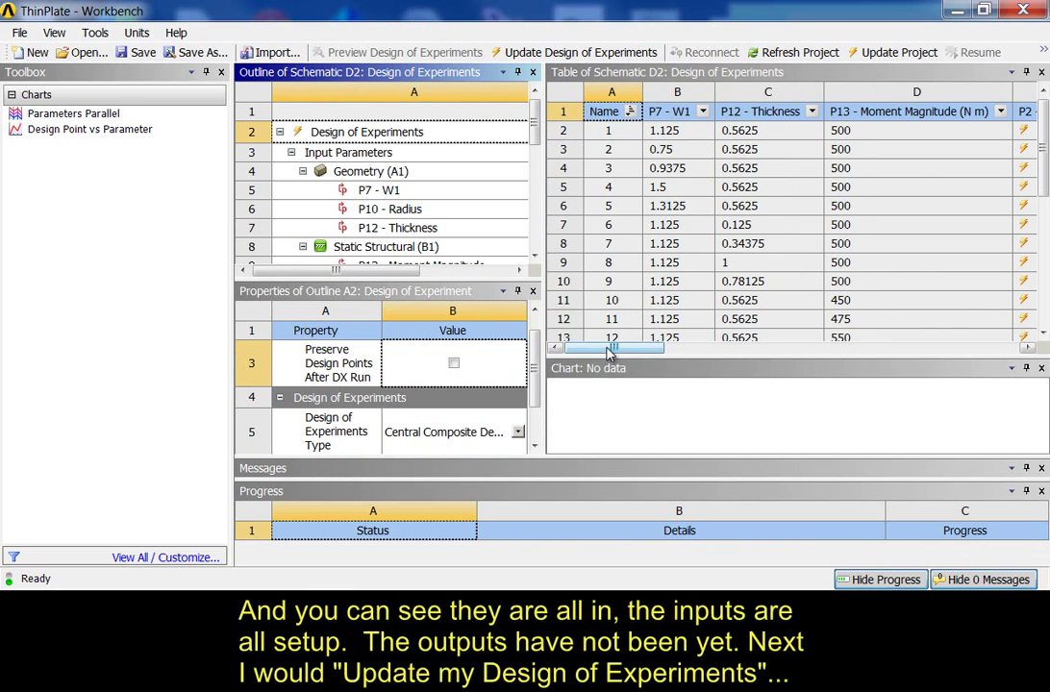
mouse_move(615, 347)
mouse_down()
mouse_move(734, 352)
mouse_move(606, 350)
mouse_up()
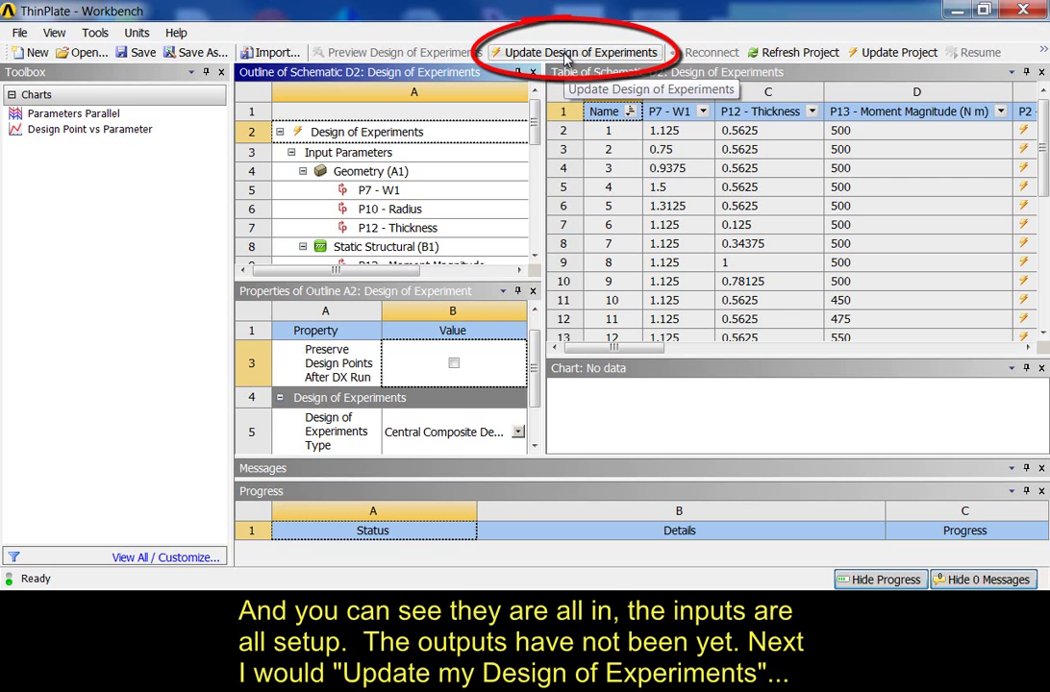
Step: Solve the roughly 30 design points and review their safety factors
click(565, 56)
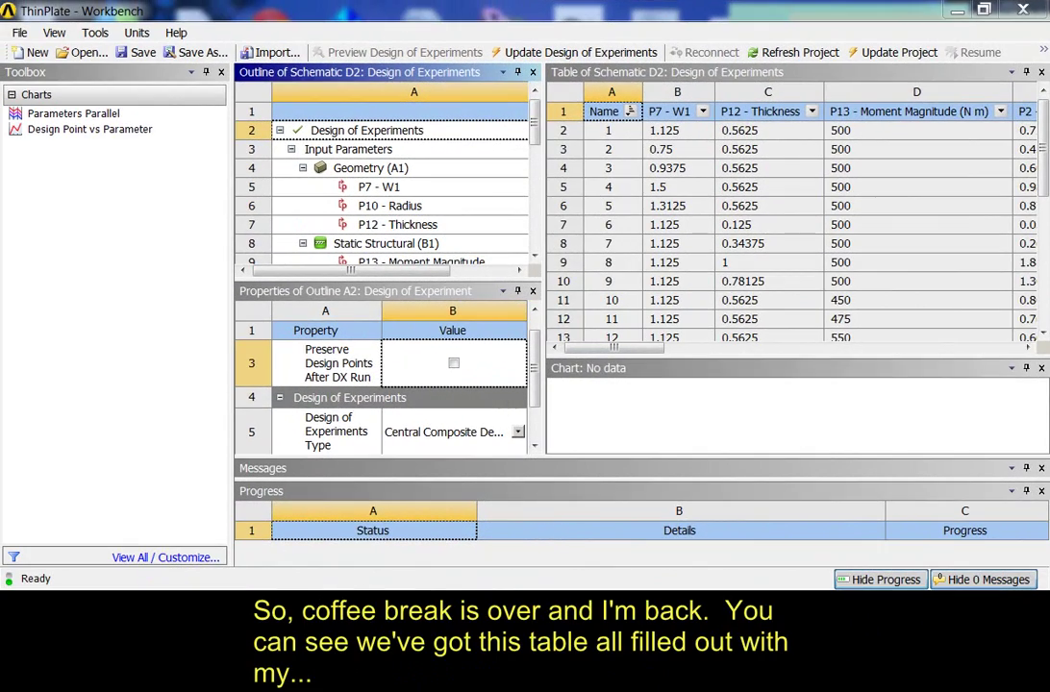
drag(1012, 92, 895, 90)
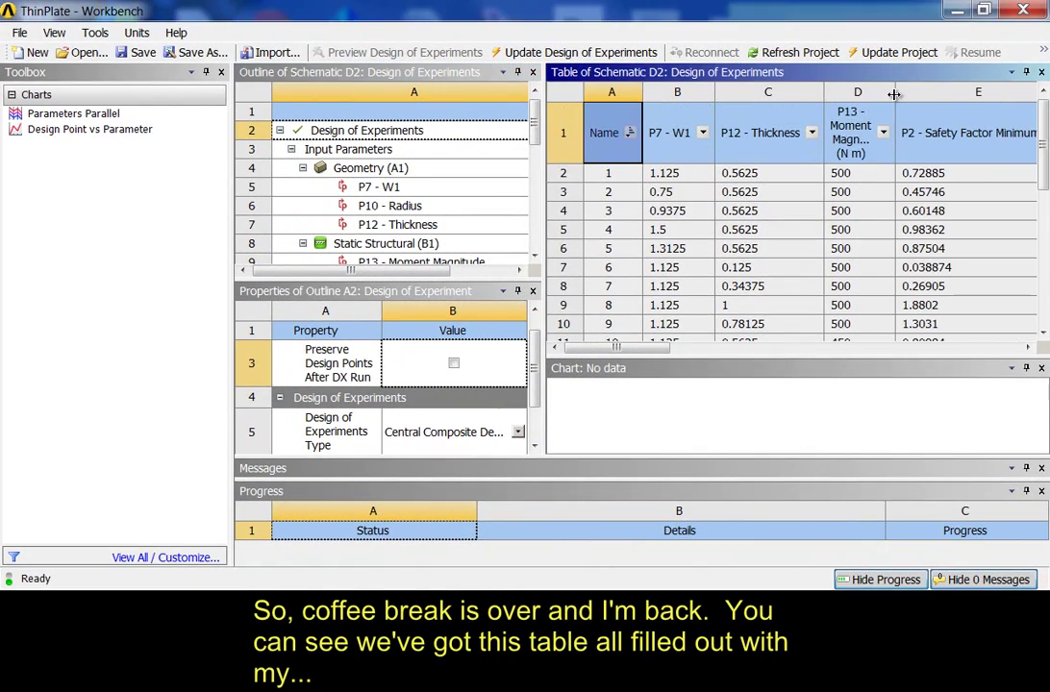
mouse_move(627, 354)
mouse_down()
mouse_move(663, 354)
mouse_move(625, 352)
mouse_up()
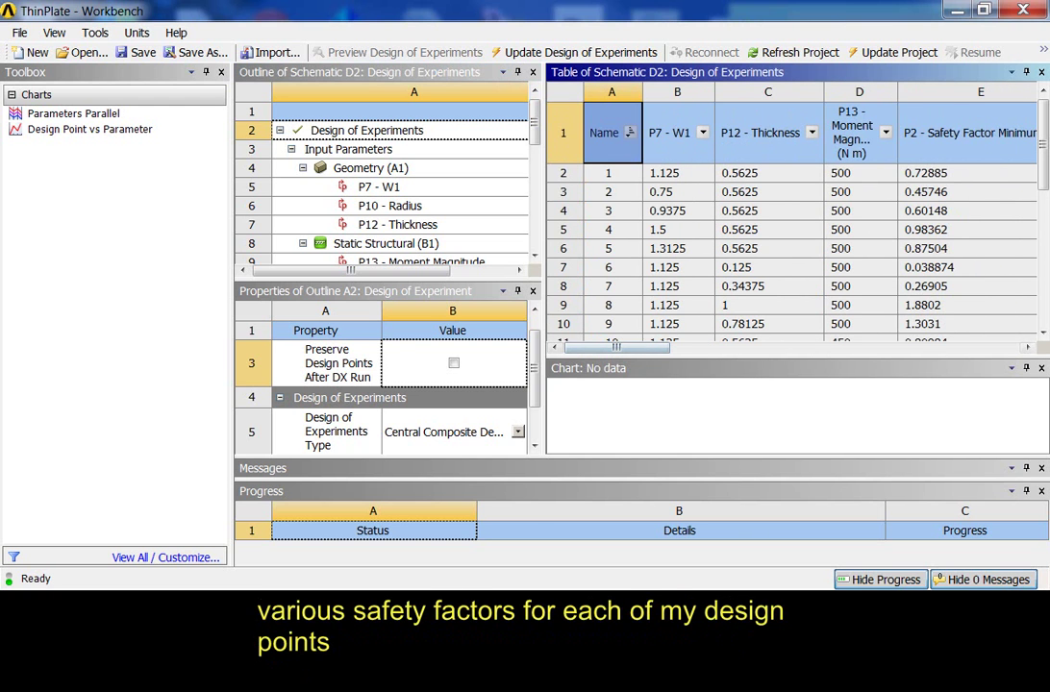
drag(1043, 130, 1029, 285)
scroll(877, 277, up, 7)
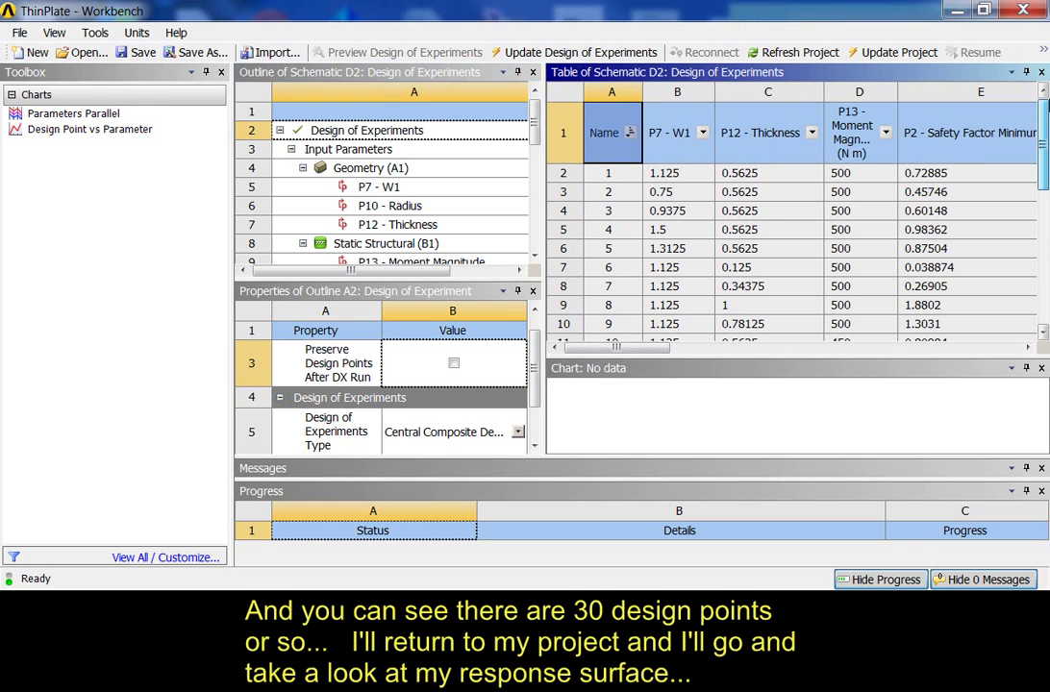
click(1042, 52)
Step: Open the Response Surface from the project schematic and update it
click(950, 91)
double_click(308, 292)
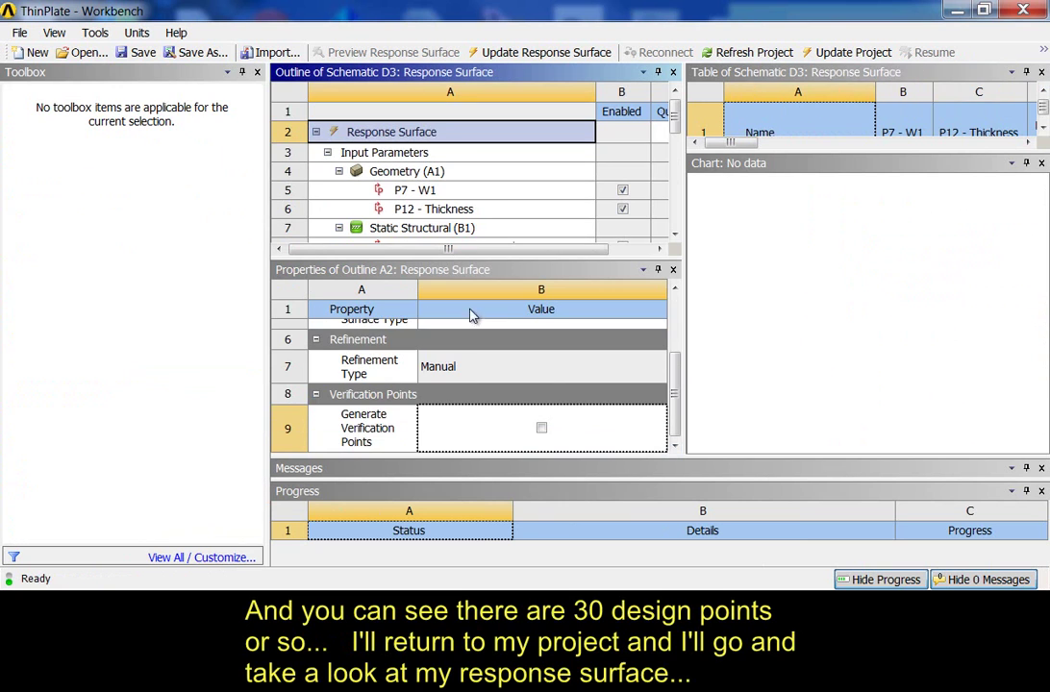
drag(676, 414, 675, 344)
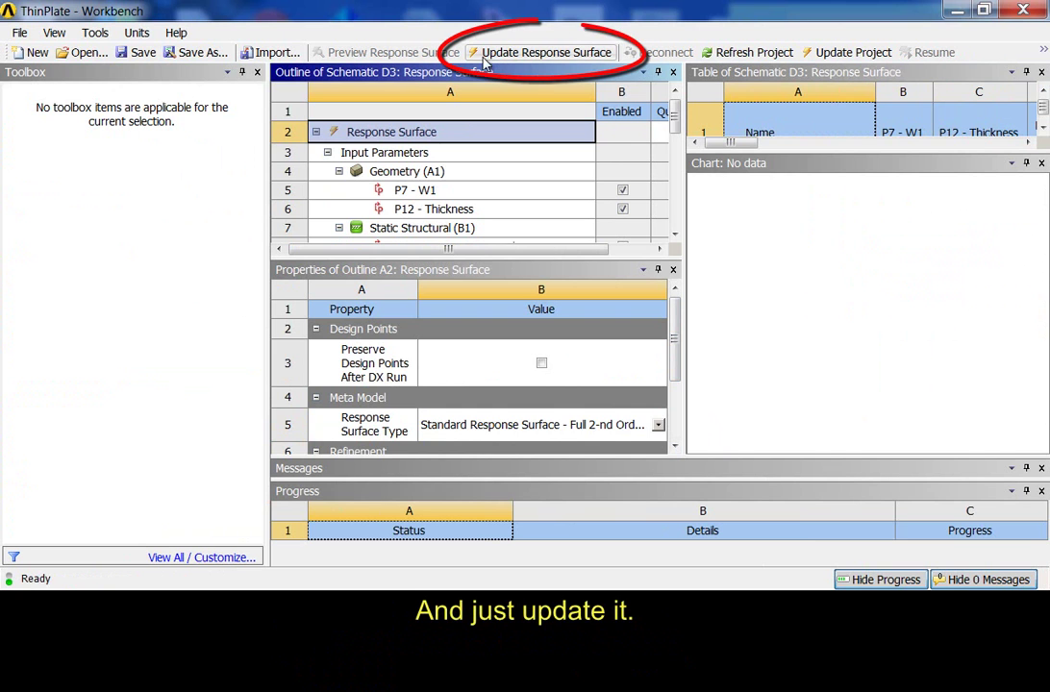
click(507, 57)
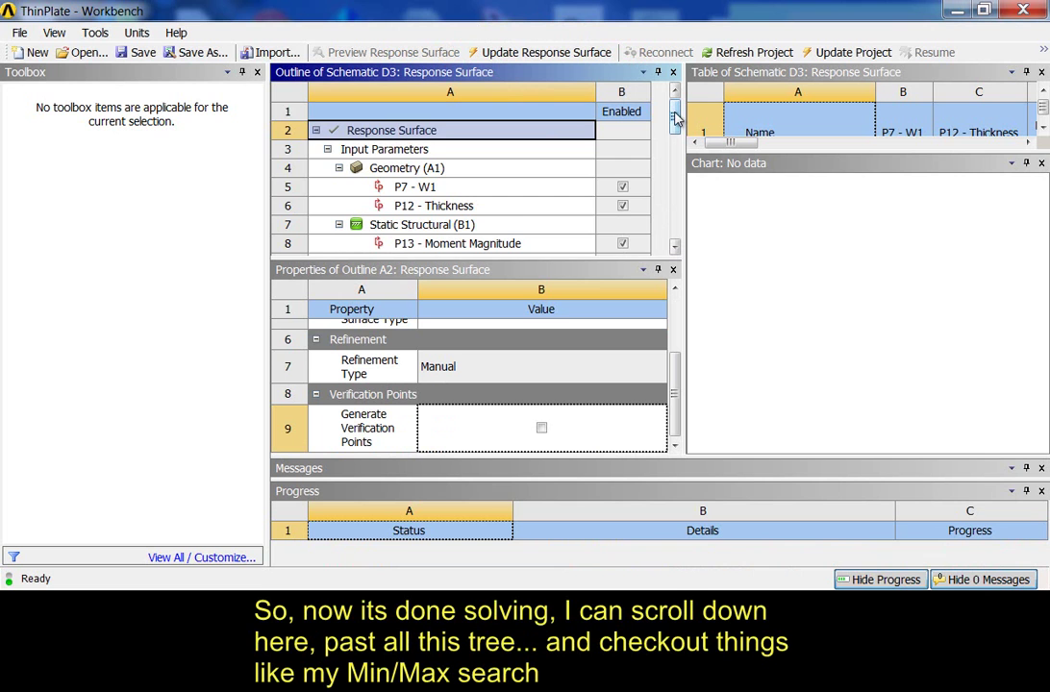
drag(675, 116, 676, 210)
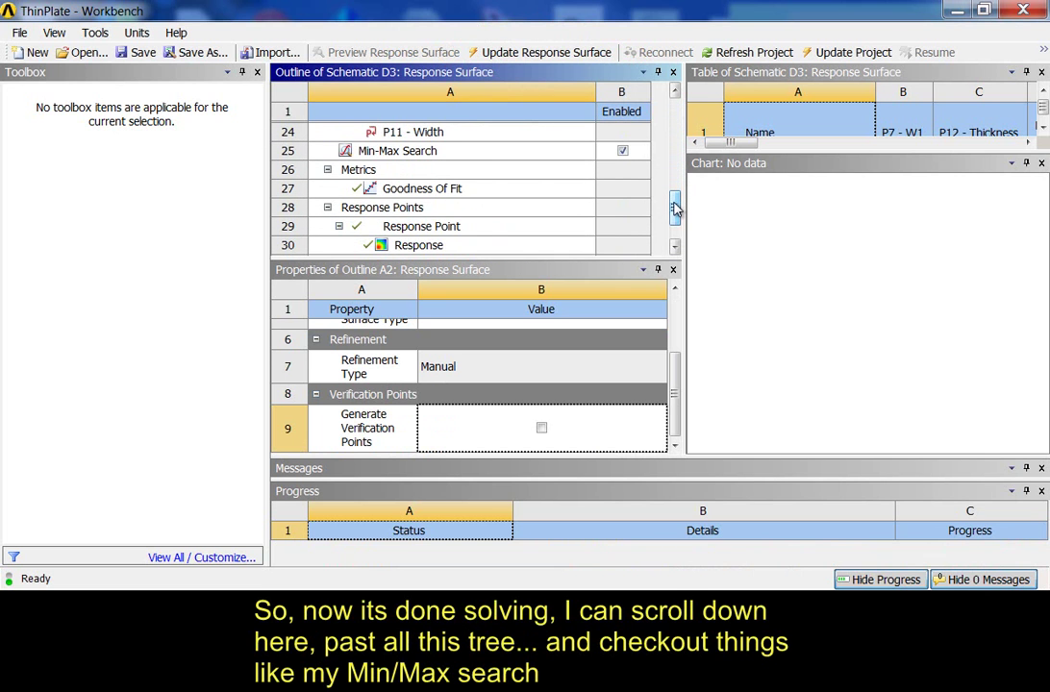
Step: Show the Goodness Of Fit chart with P17 - ZZ_Out_LengthCost disabled
click(408, 154)
click(423, 188)
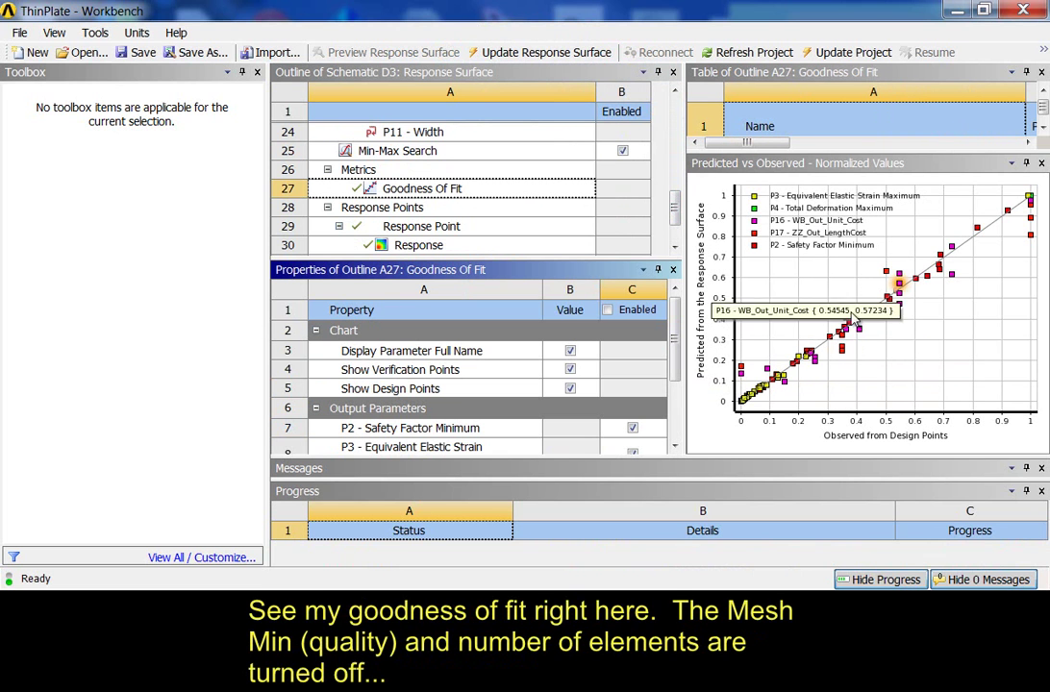
drag(675, 337, 676, 391)
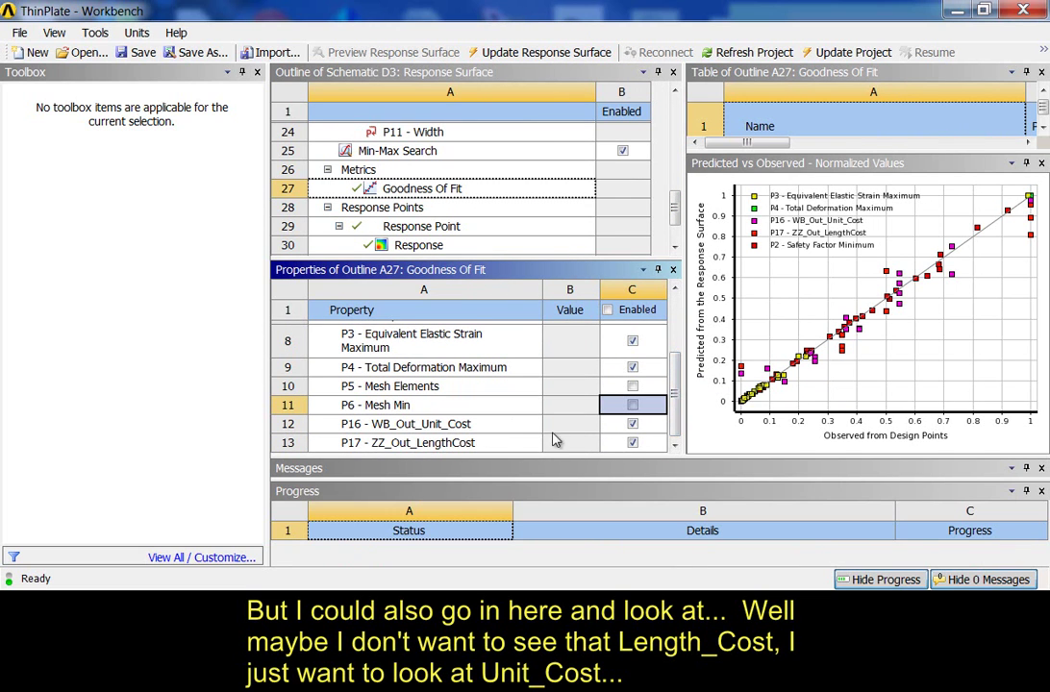
click(633, 443)
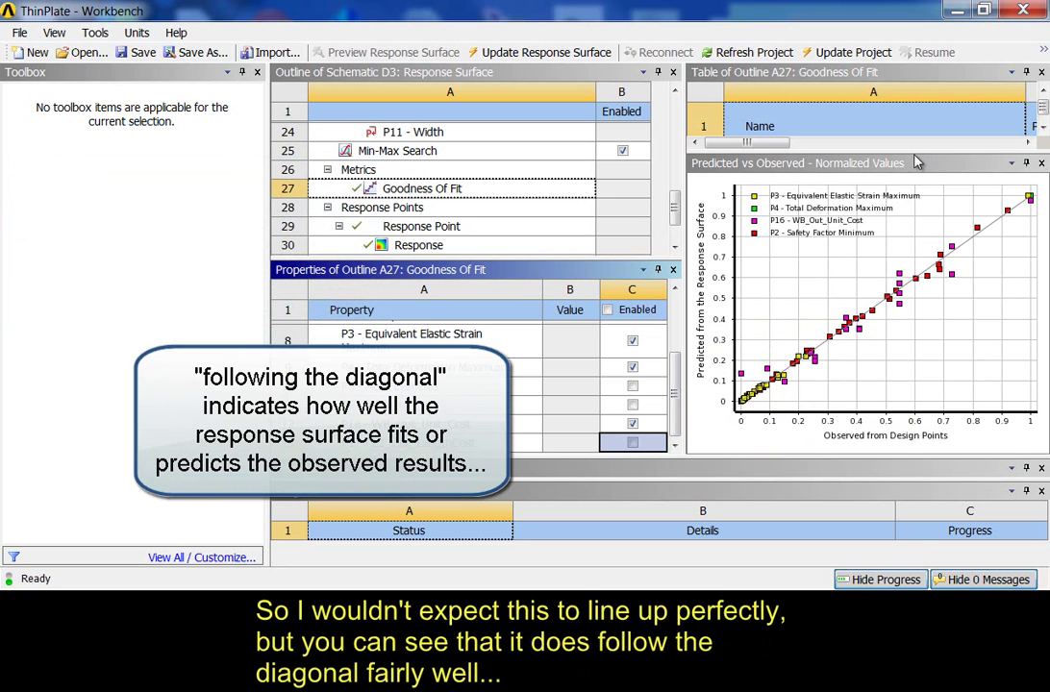
drag(809, 155, 809, 208)
click(417, 246)
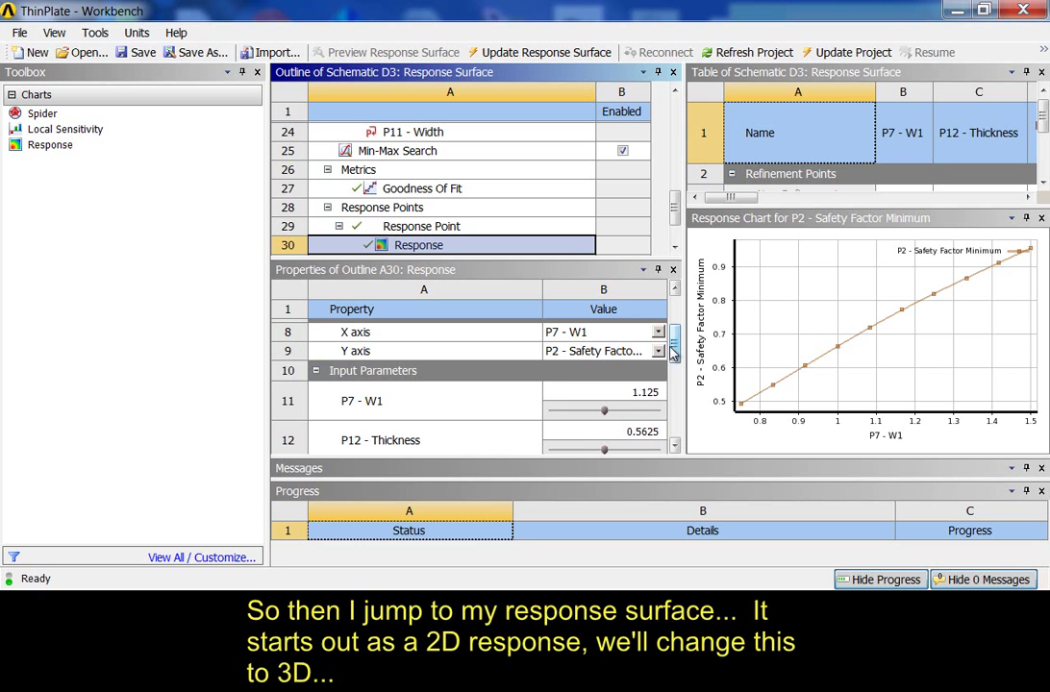
Step: Make the Response chart 3D with P16 - WB_Out_Unit_Cost on the Z axis and rotate it
drag(676, 351, 675, 321)
click(658, 357)
click(567, 388)
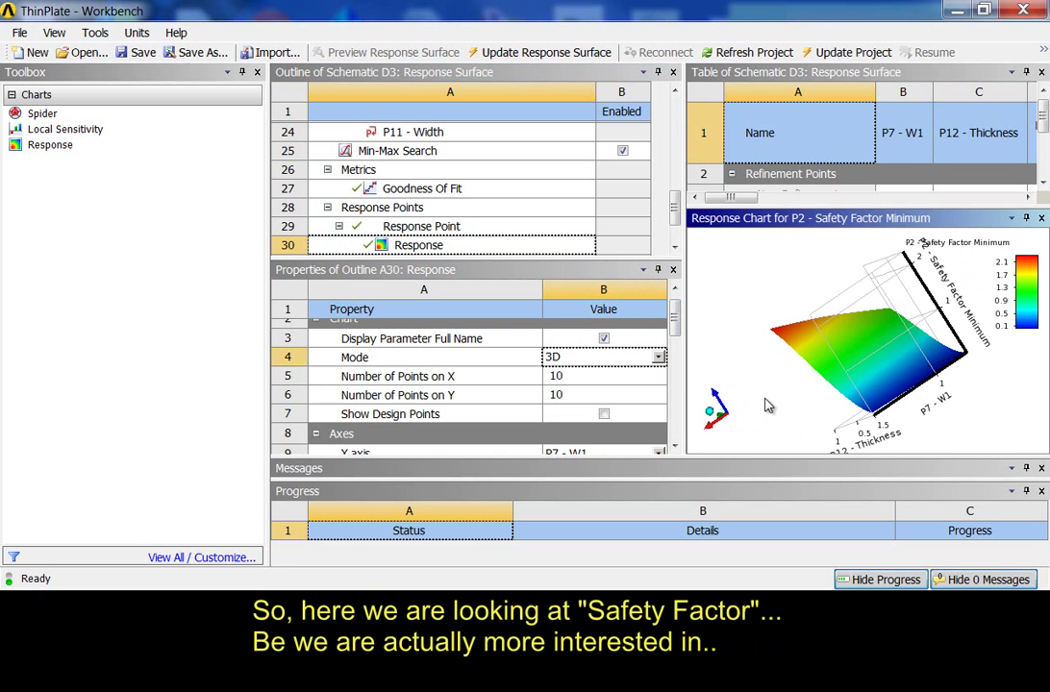
drag(983, 352, 674, 323)
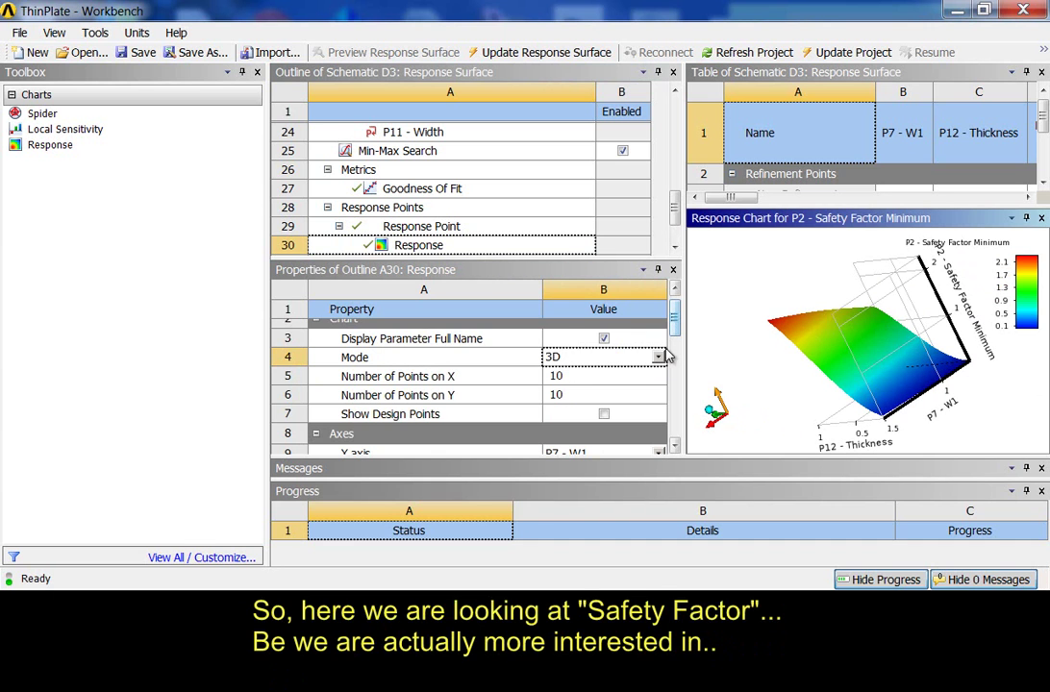
scroll(676, 328, down, 2)
click(658, 414)
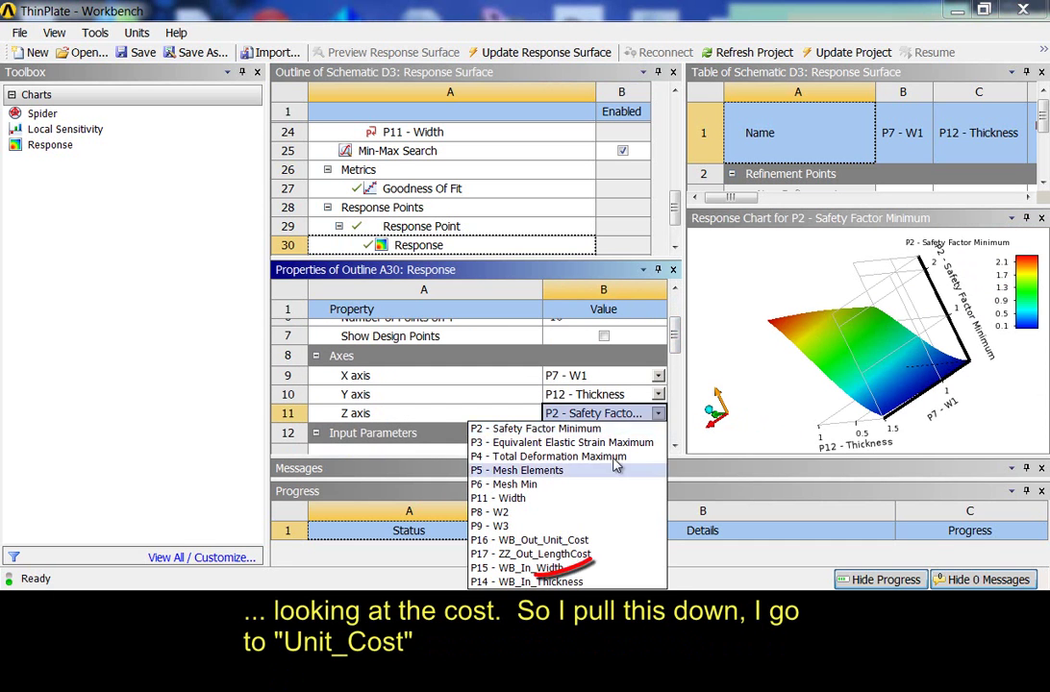
click(538, 541)
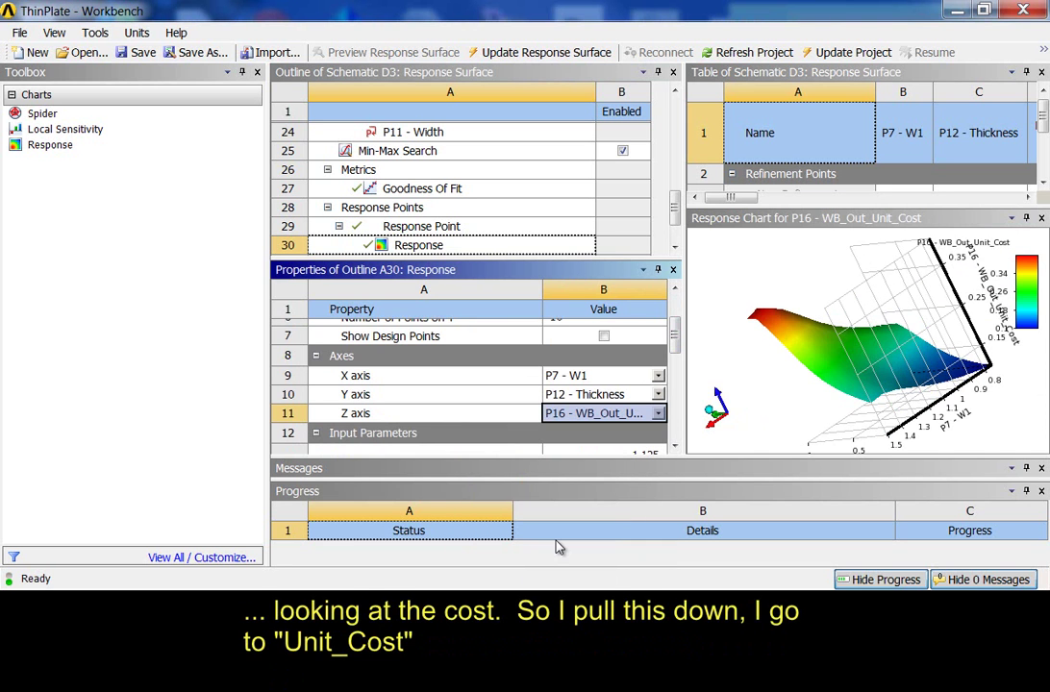
drag(784, 411, 979, 423)
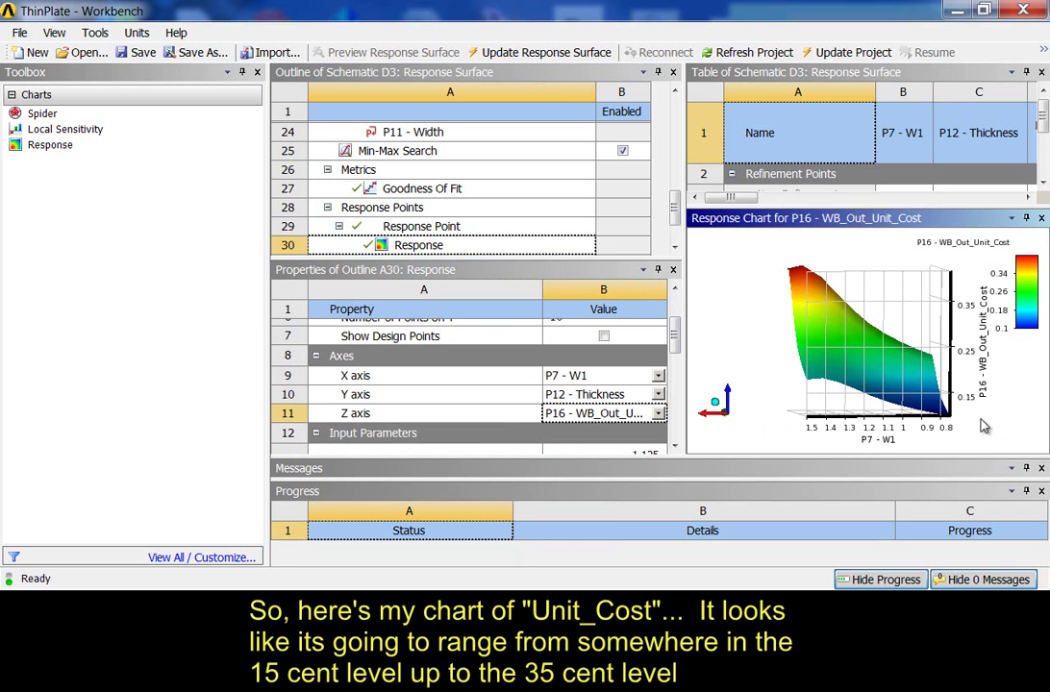
drag(982, 426, 743, 421)
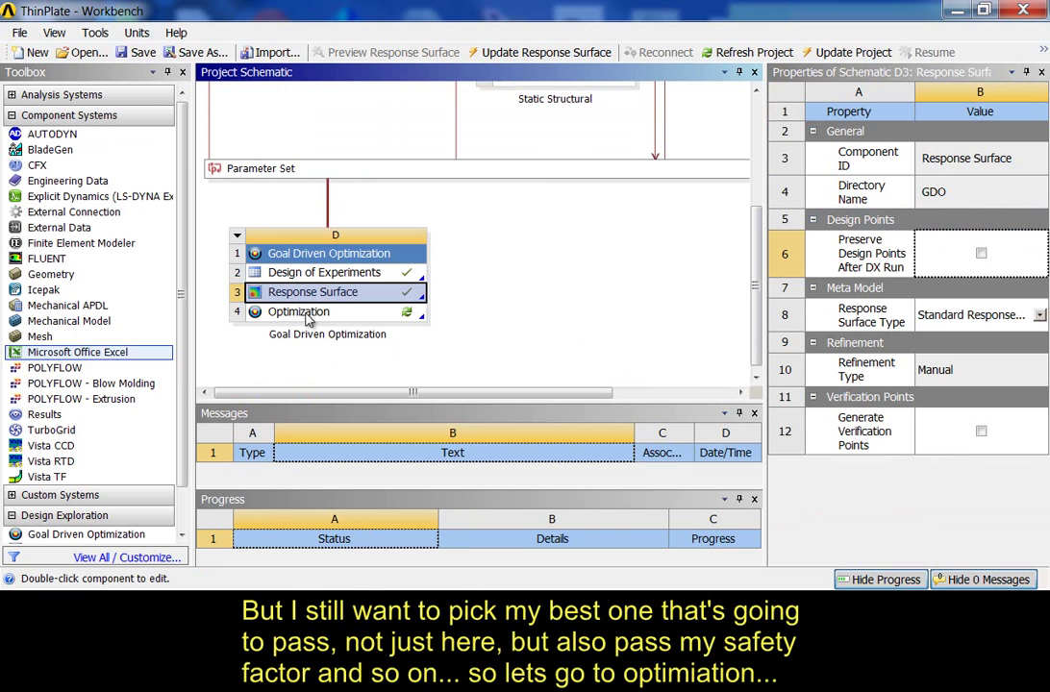
Step: Select the Optimization cell and keep Screening as its optimization method
click(309, 320)
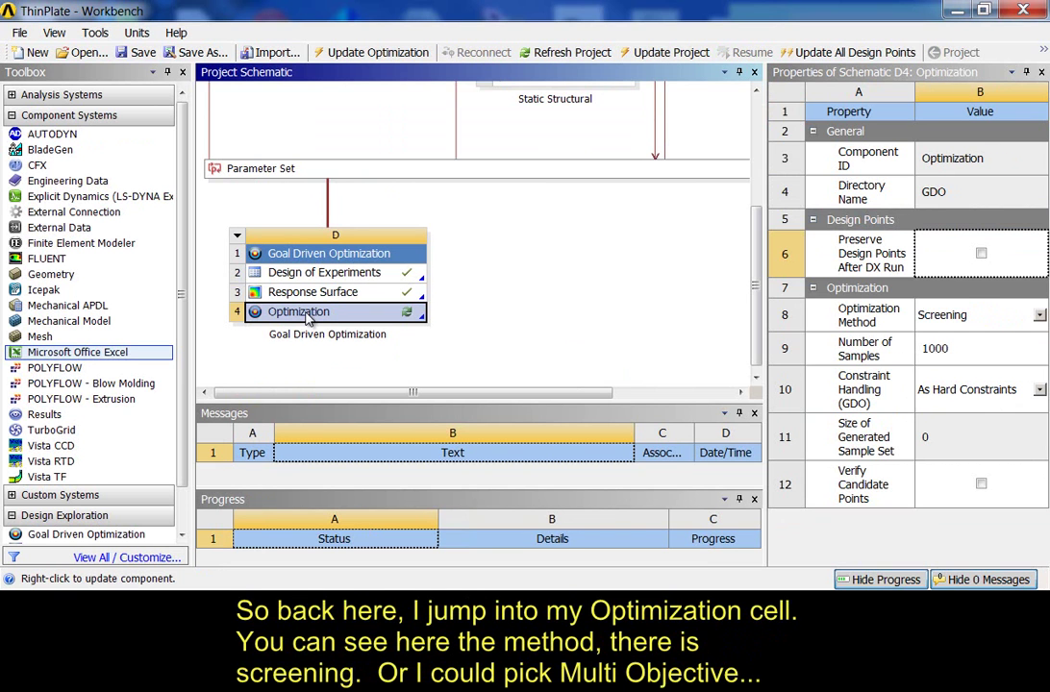
click(1038, 315)
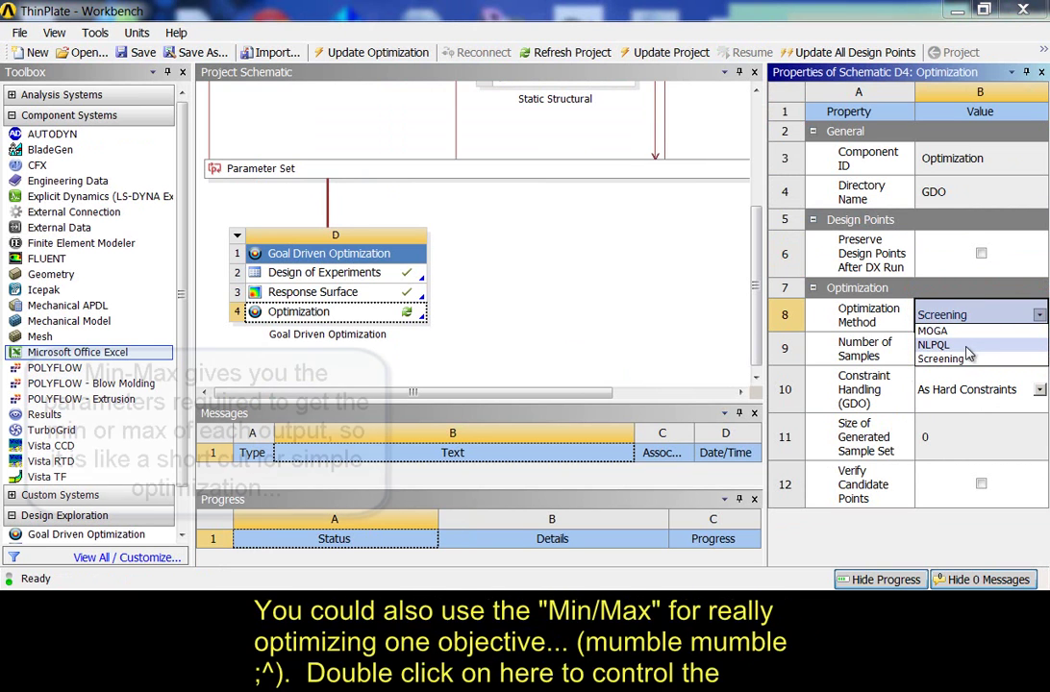
click(1008, 308)
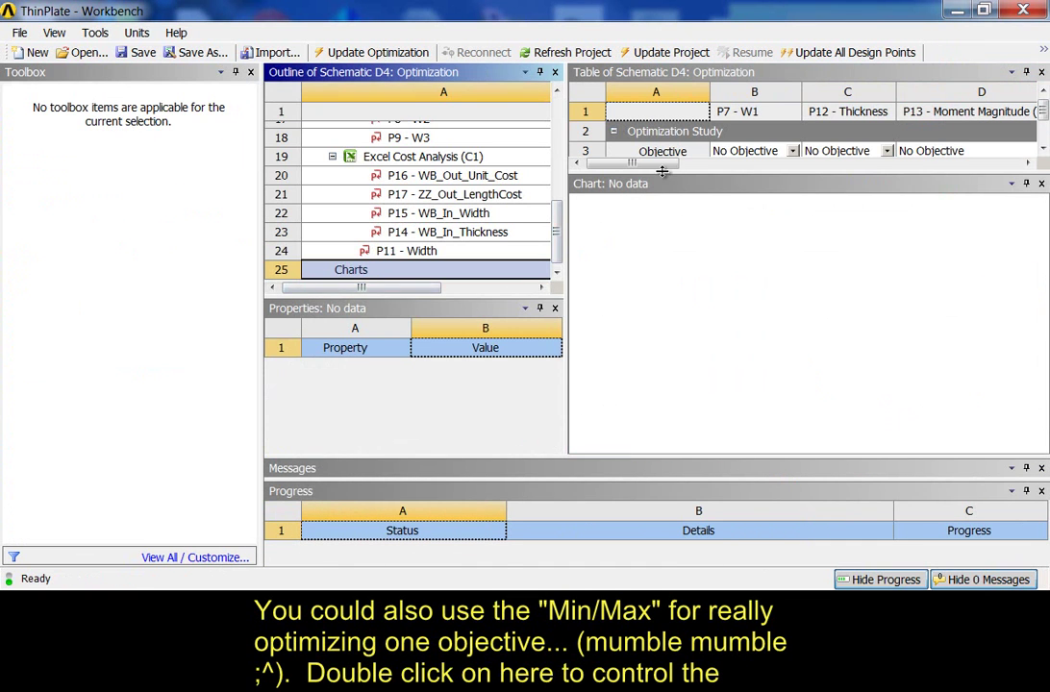
Step: Require P2 Safety Factor Minimum to be at least the 1.1 target
drag(661, 171, 683, 248)
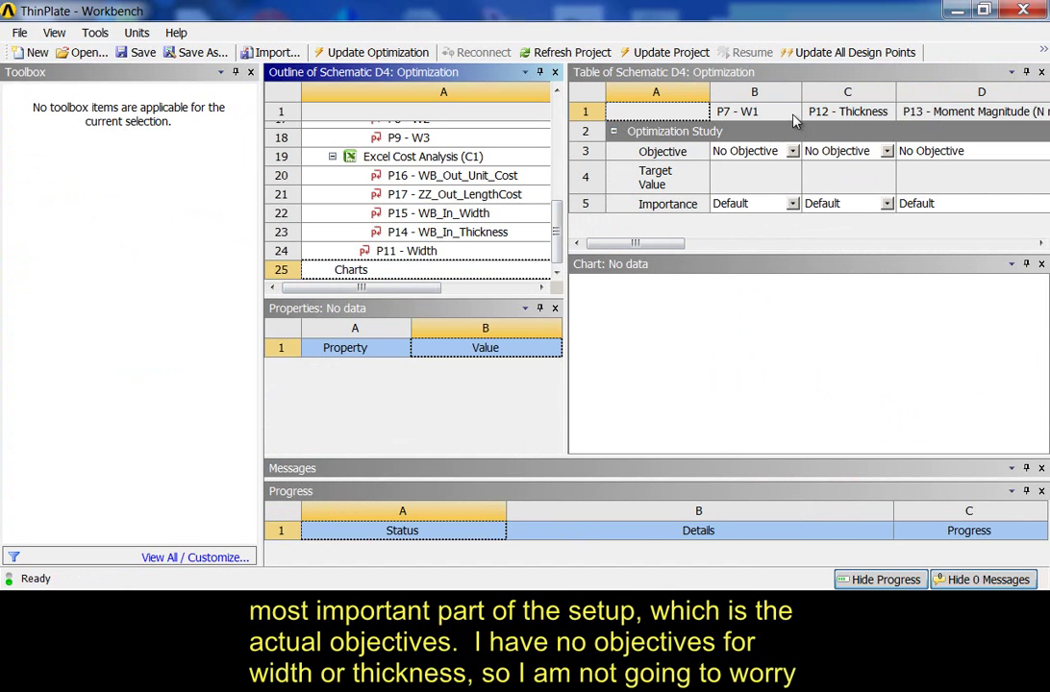
drag(635, 243, 724, 248)
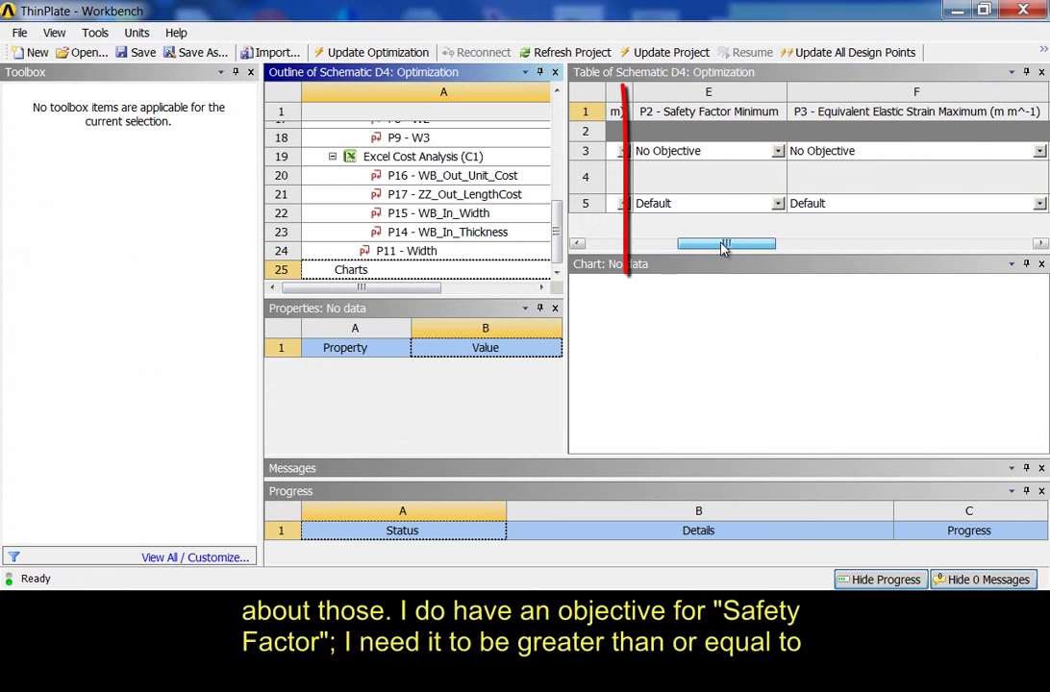
click(778, 152)
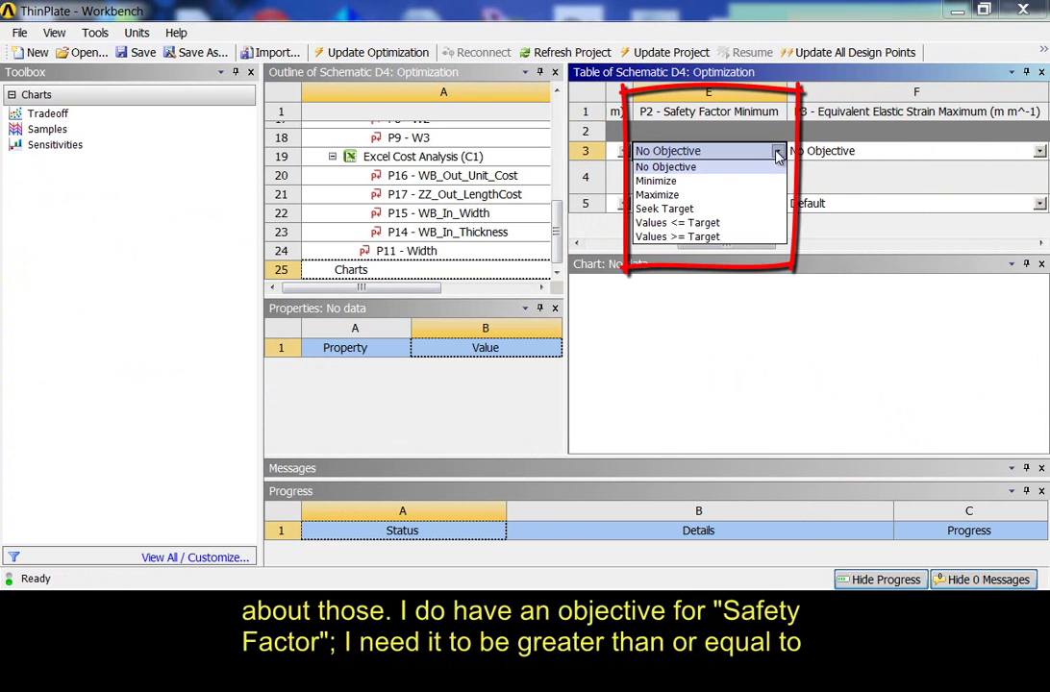
click(685, 237)
click(670, 178)
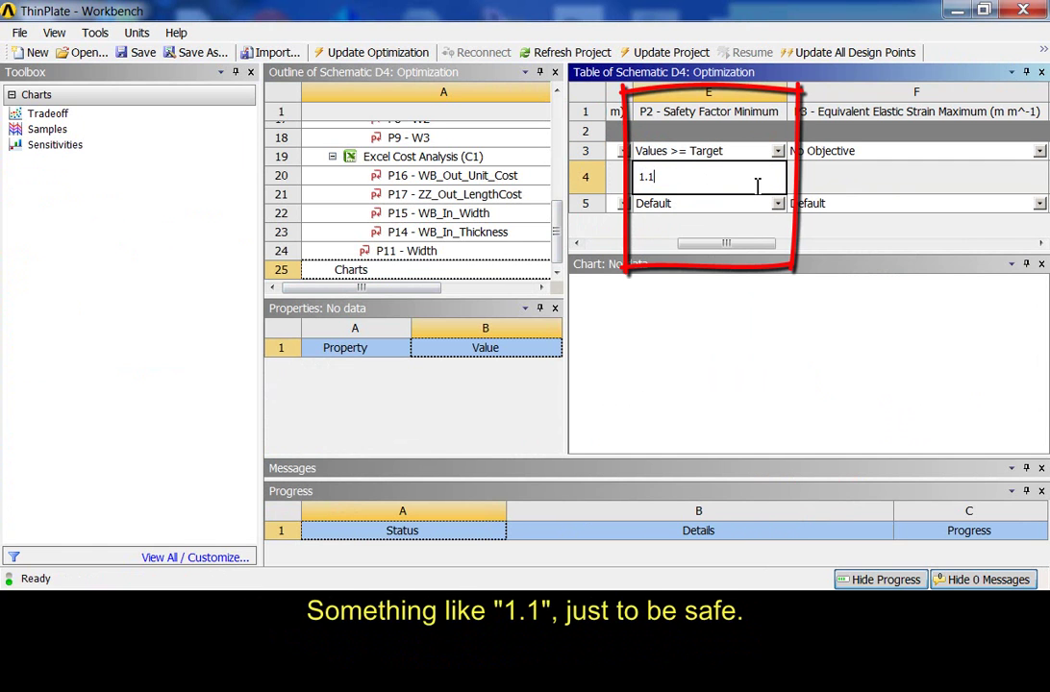
drag(734, 249, 765, 248)
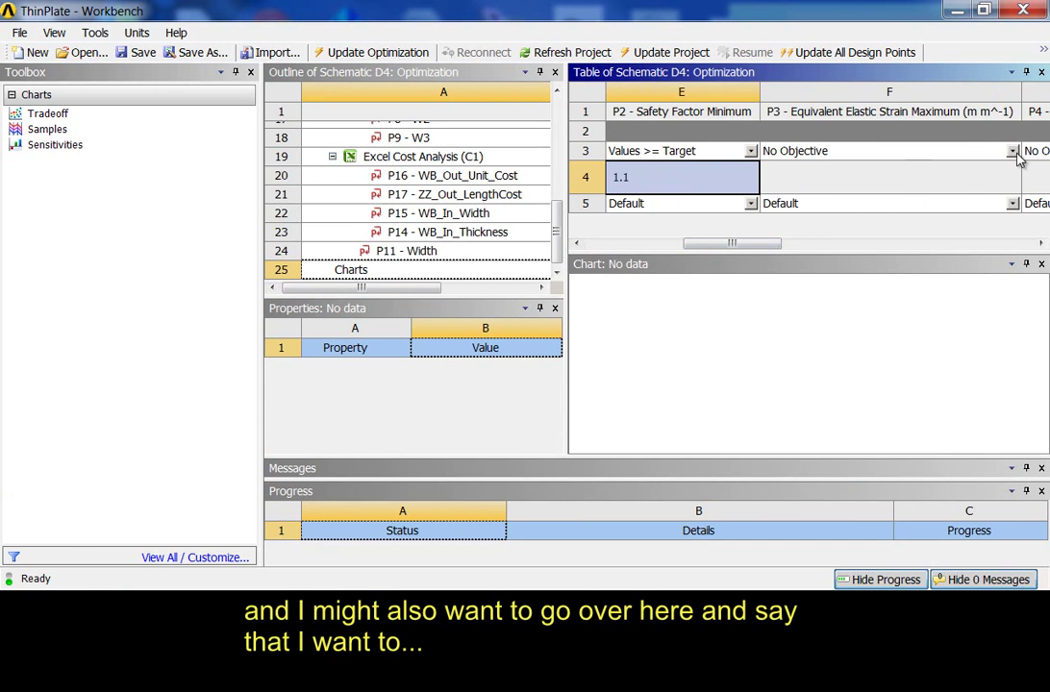
Step: Set Minimize objectives for equivalent elastic strain and total deformation maximums
click(1012, 151)
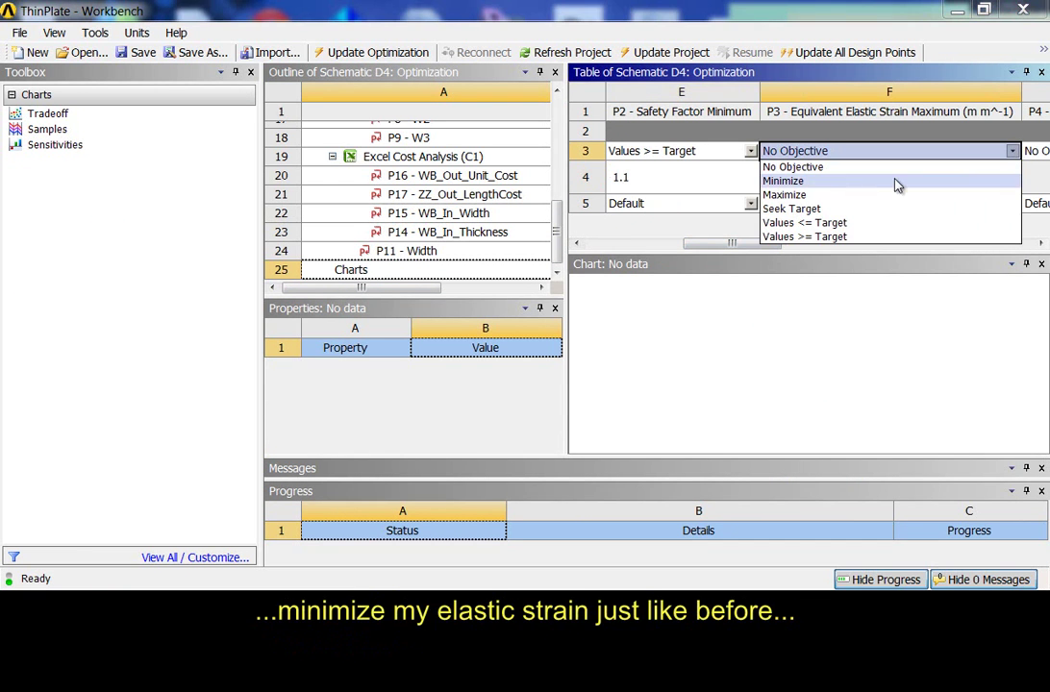
click(784, 181)
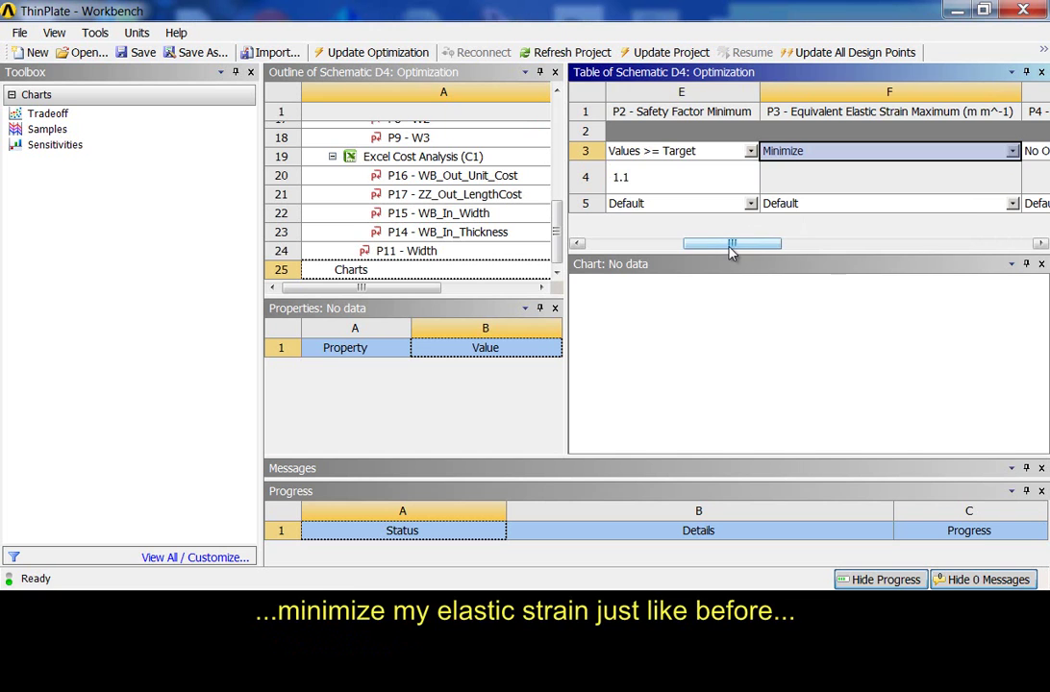
drag(731, 245, 809, 240)
click(789, 151)
click(785, 182)
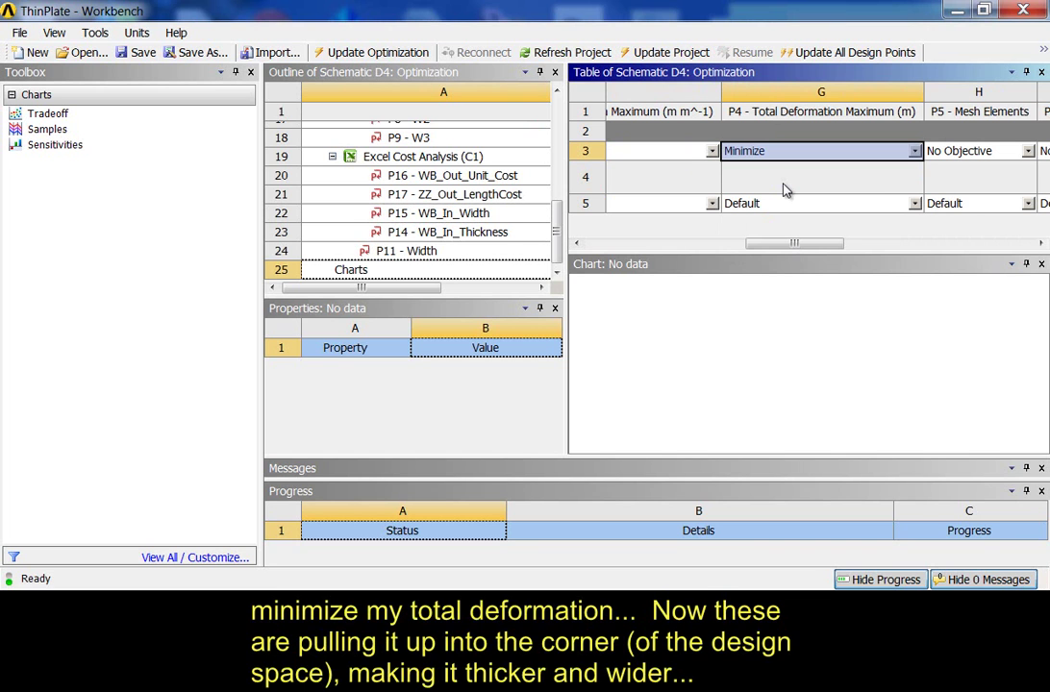
Step: Minimize P16 - WB_Out_Unit_Cost with Higher importance
drag(794, 248, 910, 227)
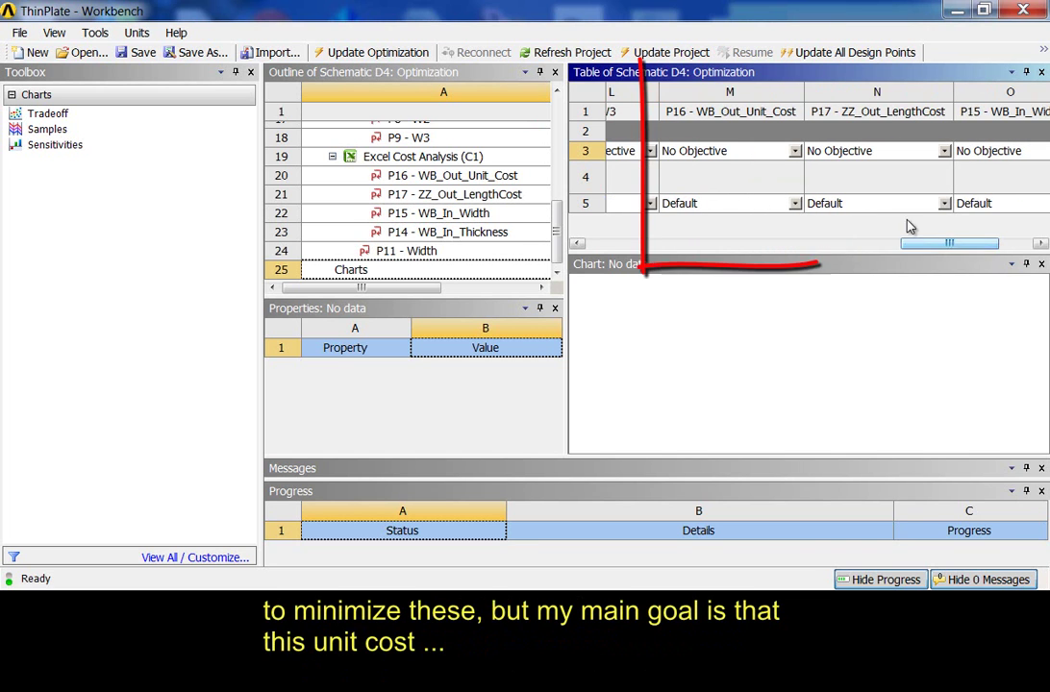
click(794, 151)
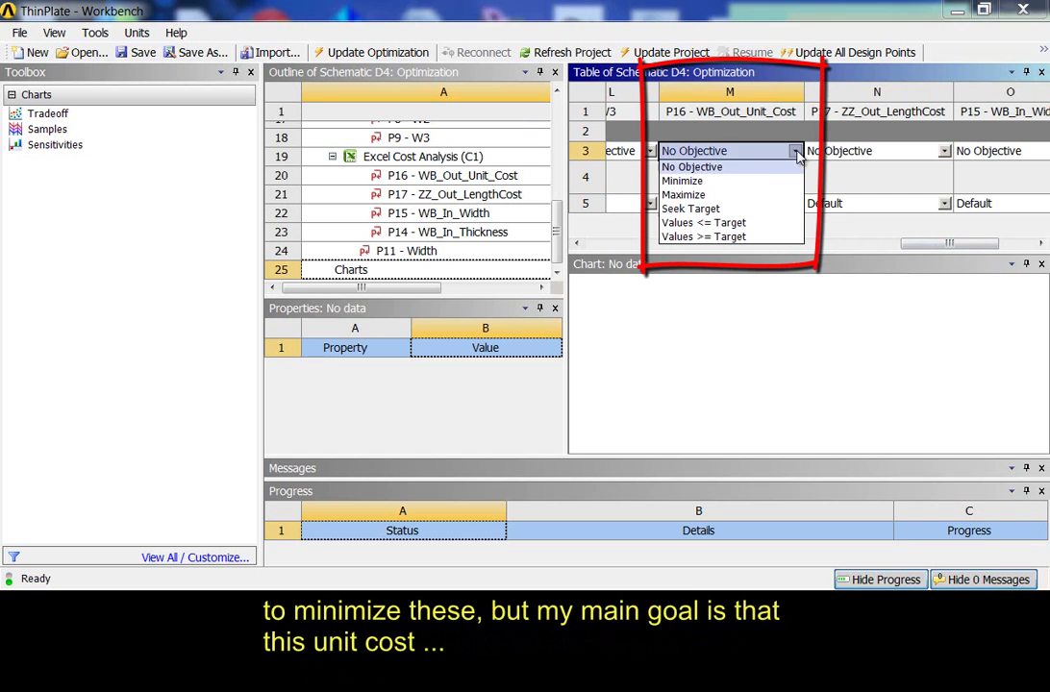
click(722, 181)
click(795, 204)
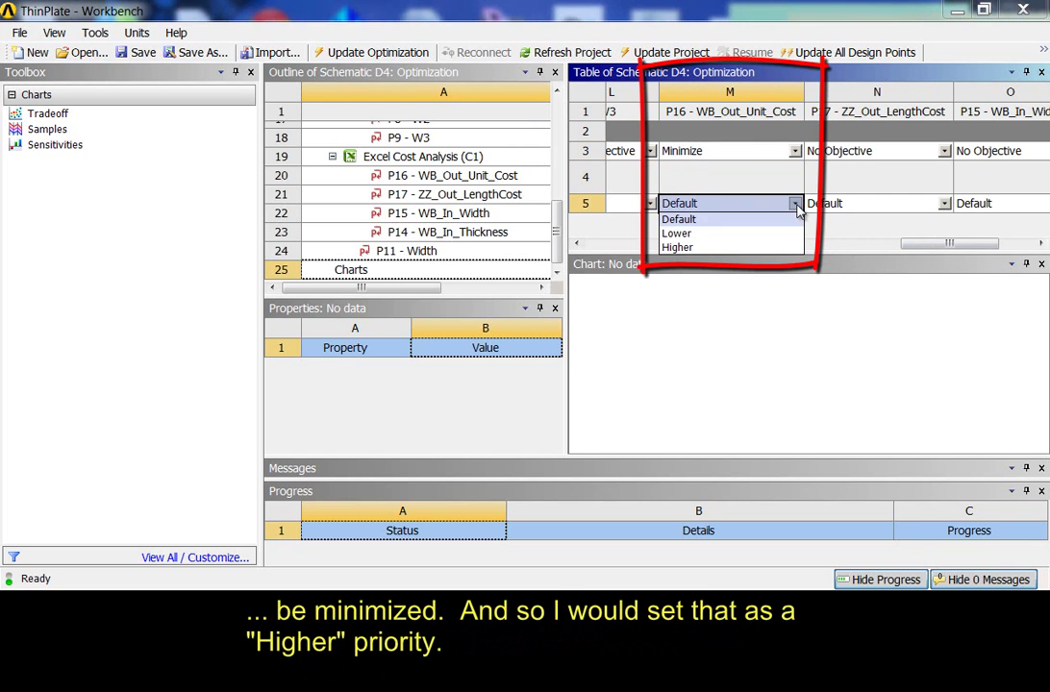
click(694, 248)
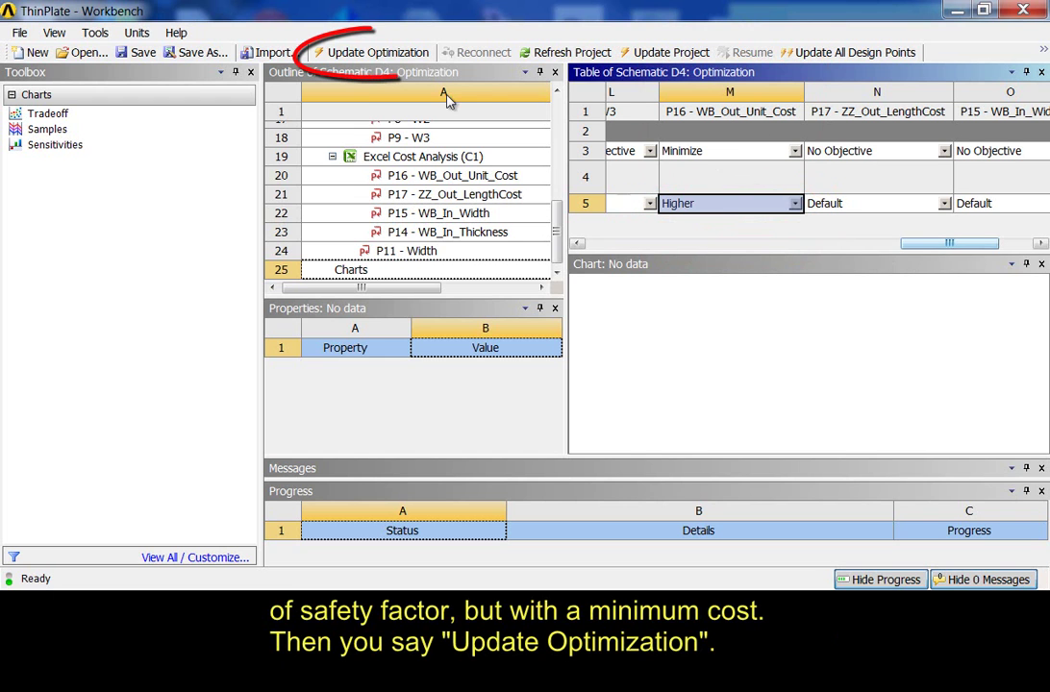
Step: Solve the optimization and inspect Candidate Points A, B and C
click(372, 54)
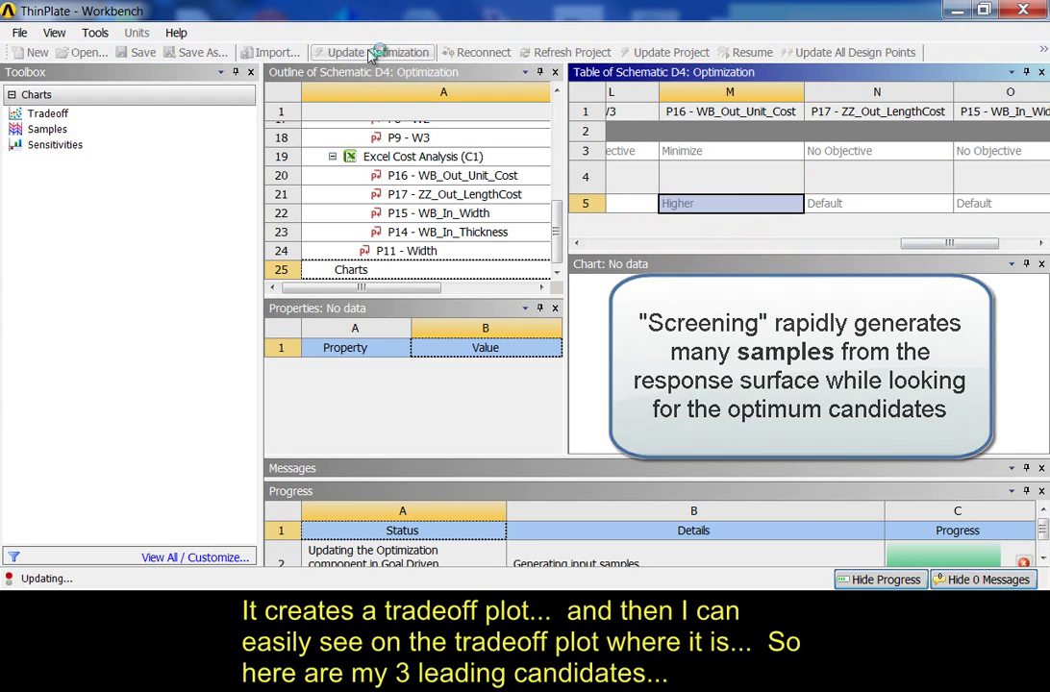
drag(674, 257, 709, 337)
drag(926, 333, 613, 352)
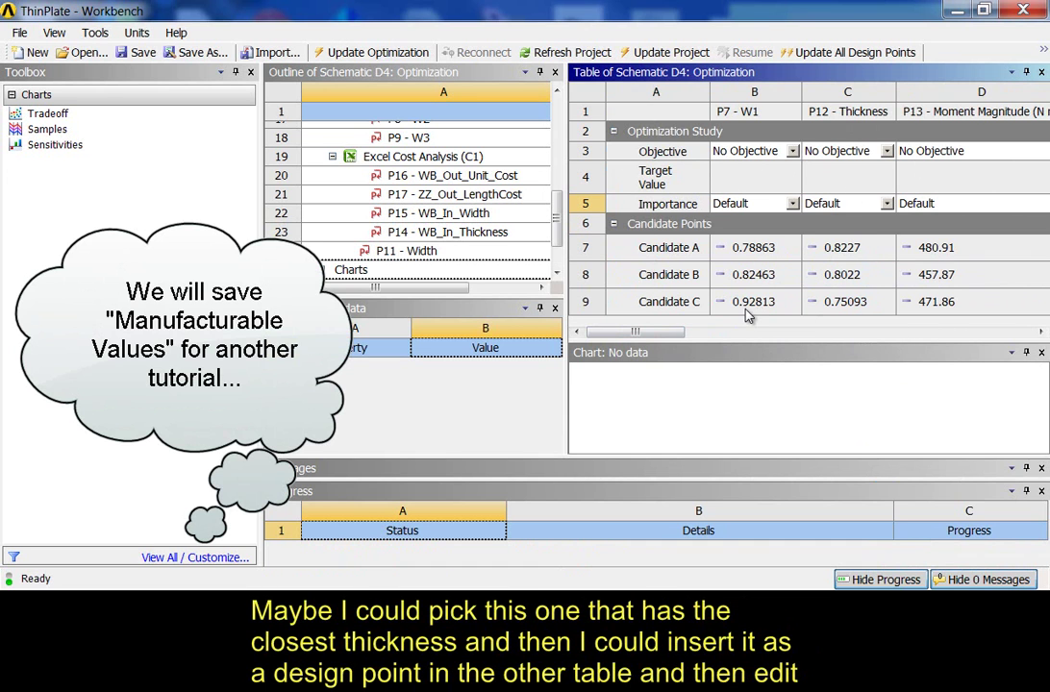
right_click(662, 309)
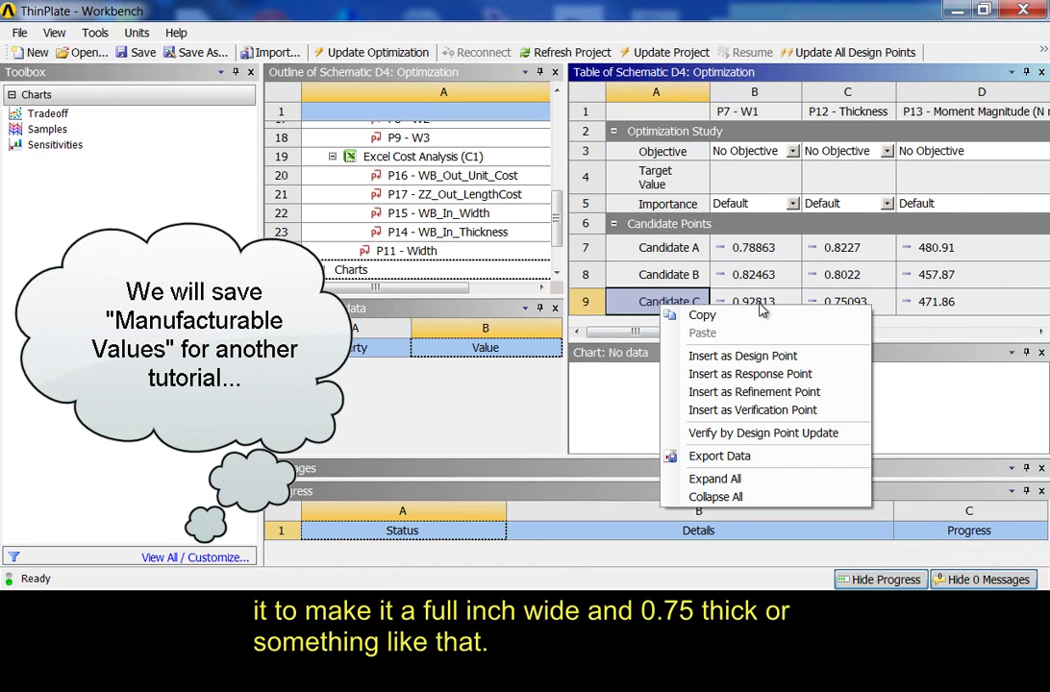
click(928, 385)
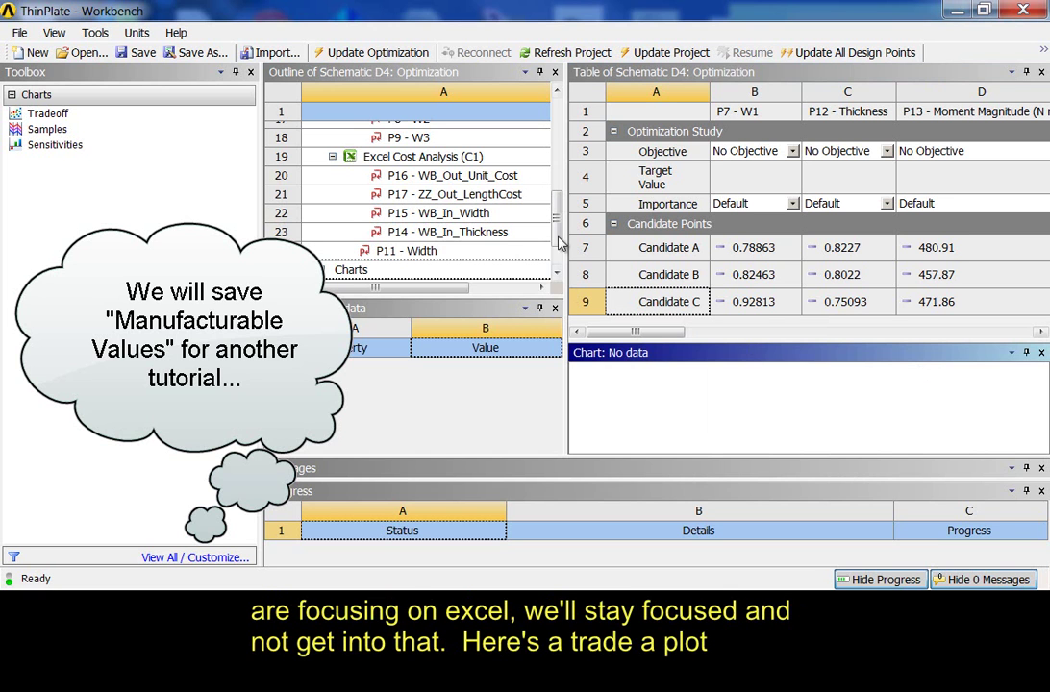
scroll(476, 183, down, 1)
Step: Enlarge the Tradeoff chart and plot P12 - Thickness (X) against P16 - WB_Out_Unit_Cost (Y)
click(395, 235)
drag(674, 333, 675, 152)
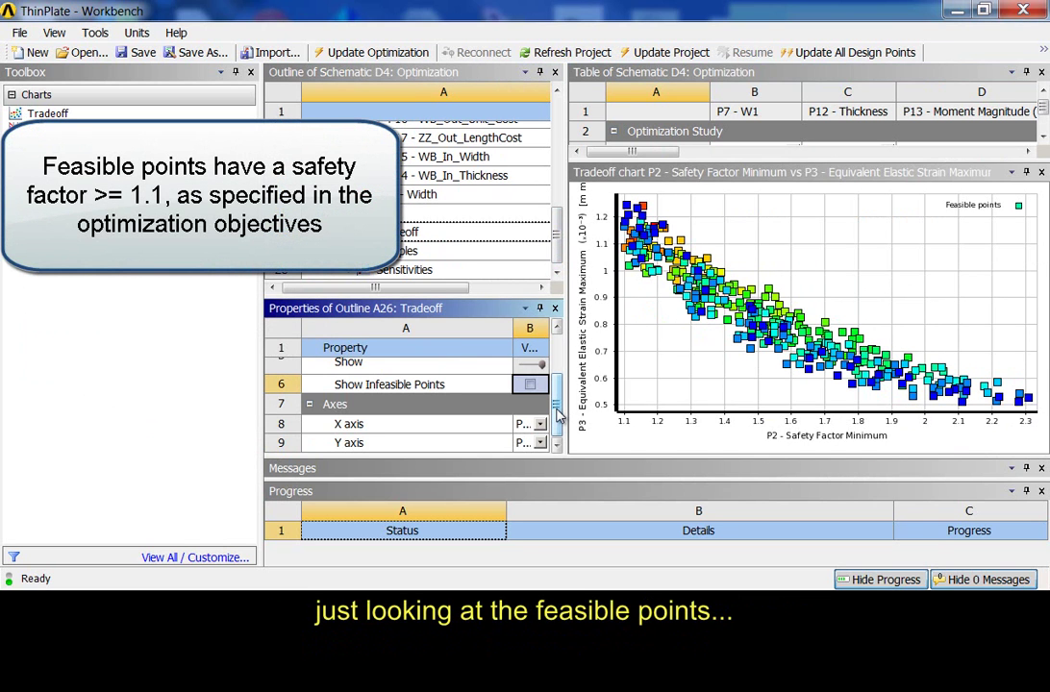
drag(574, 403, 625, 423)
click(602, 424)
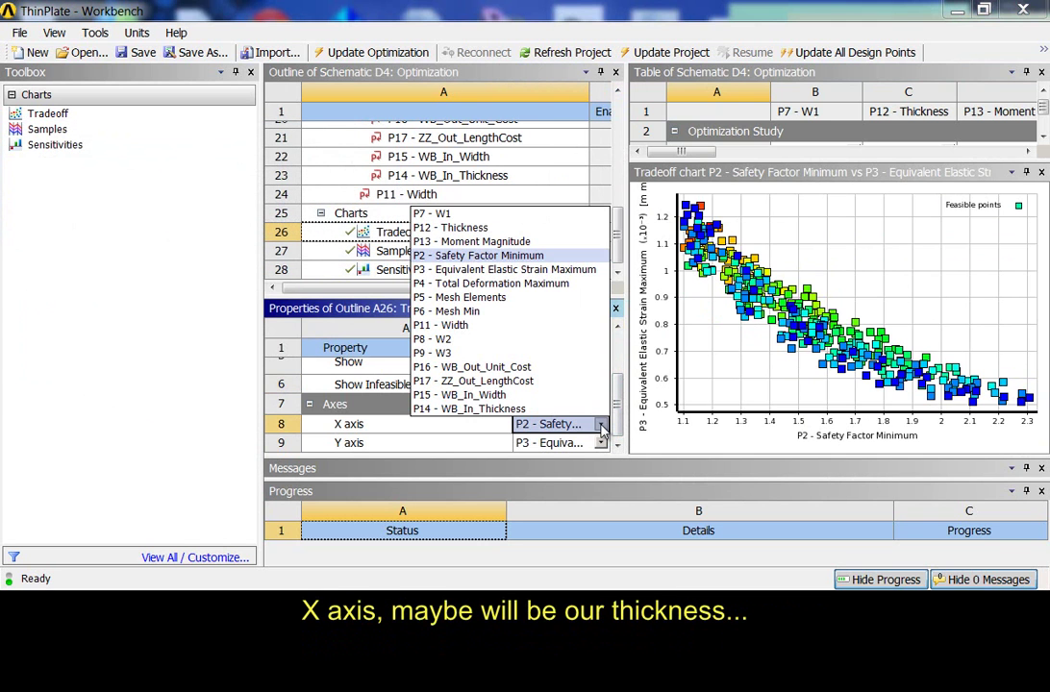
click(471, 228)
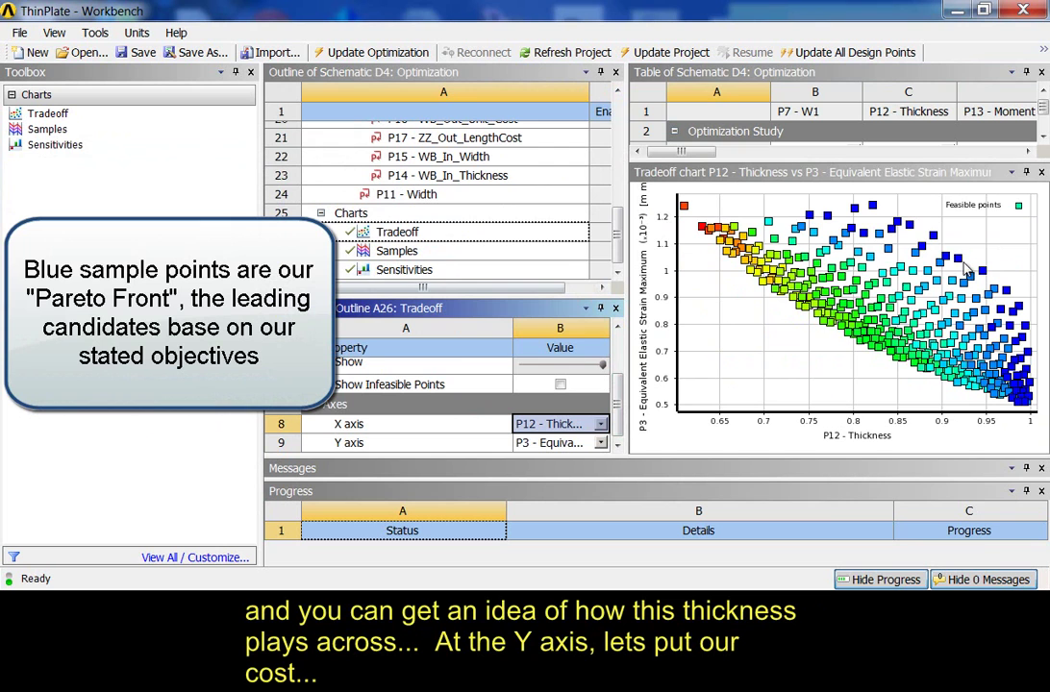
click(600, 443)
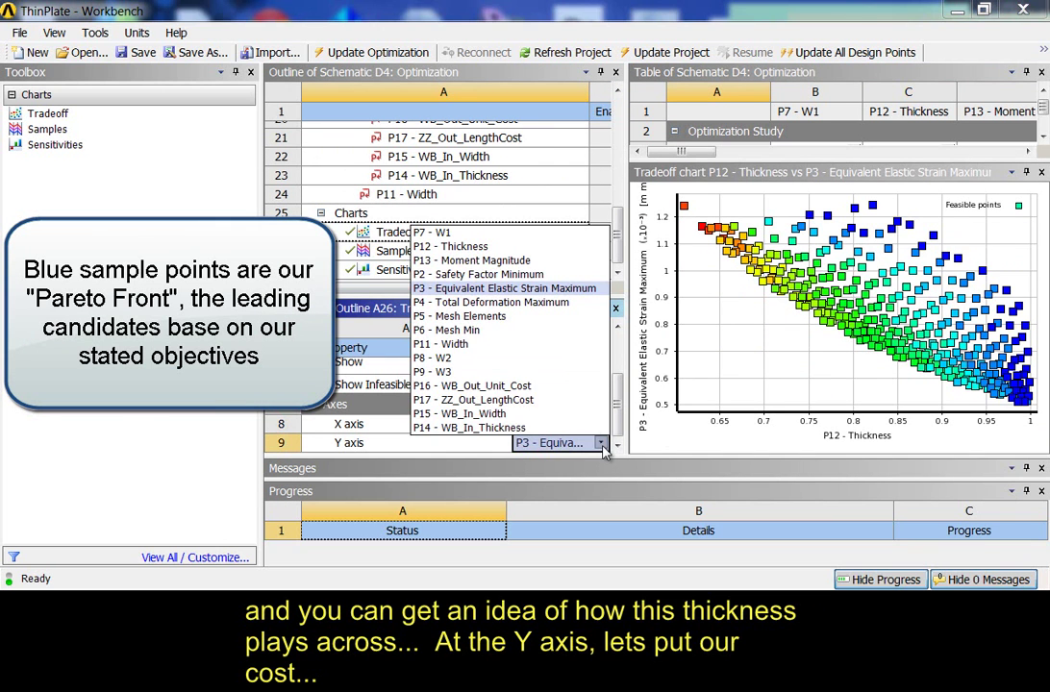
click(491, 386)
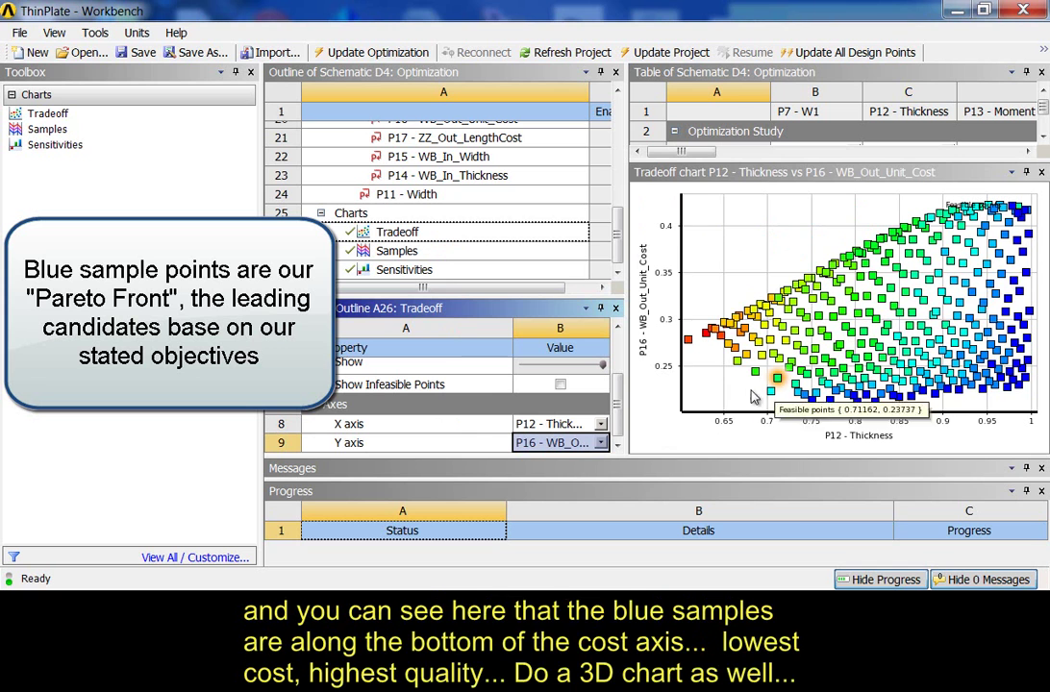
mouse_move(1028, 386)
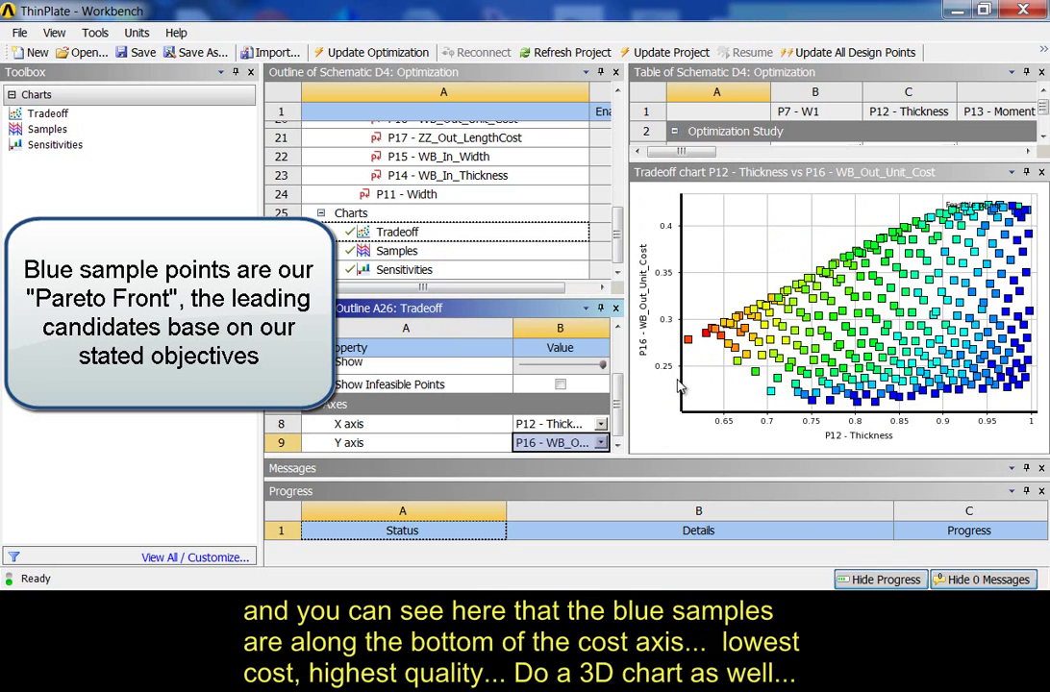
mouse_move(910, 402)
scroll(600, 404, up, 3)
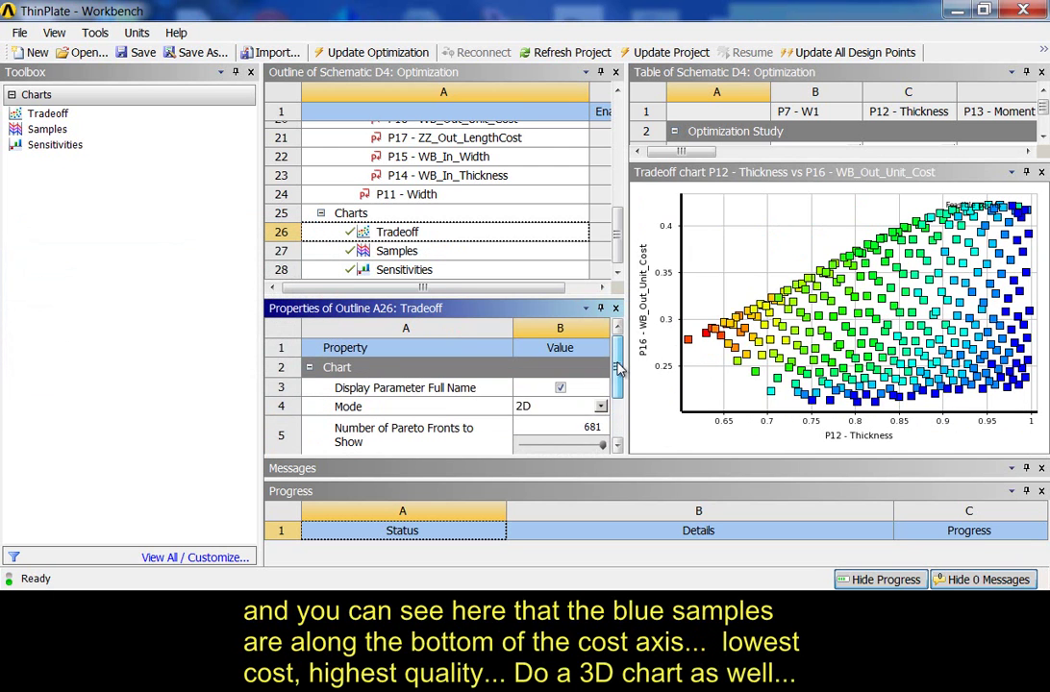
Step: Make the Tradeoff chart 3D, rotate it, and check a low-cost point's menu
click(601, 407)
click(529, 434)
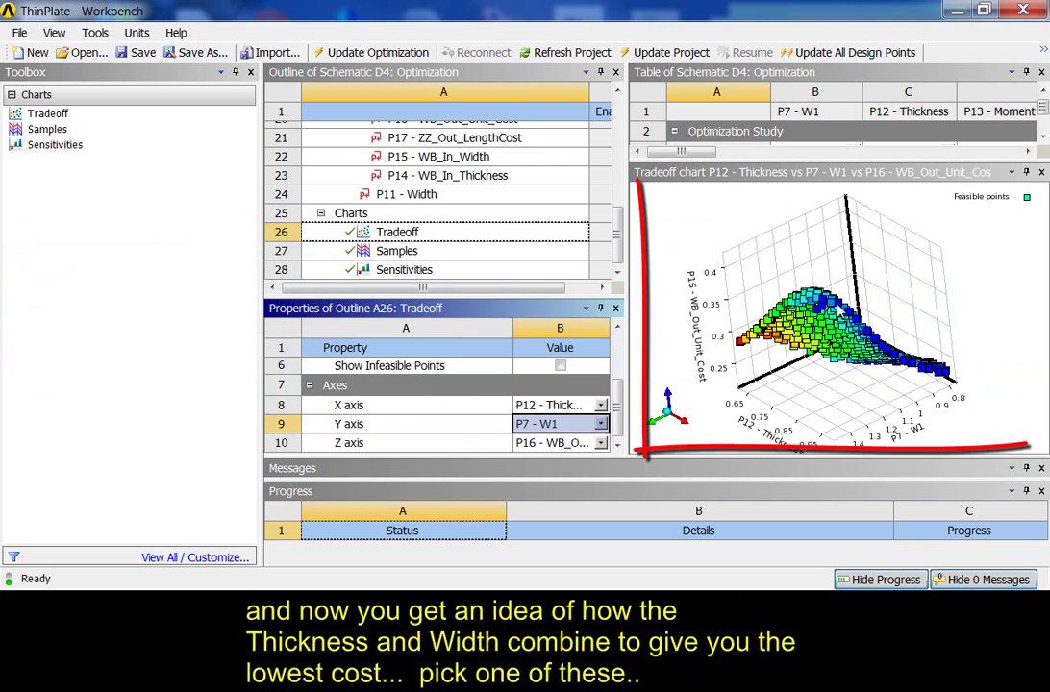
drag(955, 332, 641, 342)
mouse_move(750, 406)
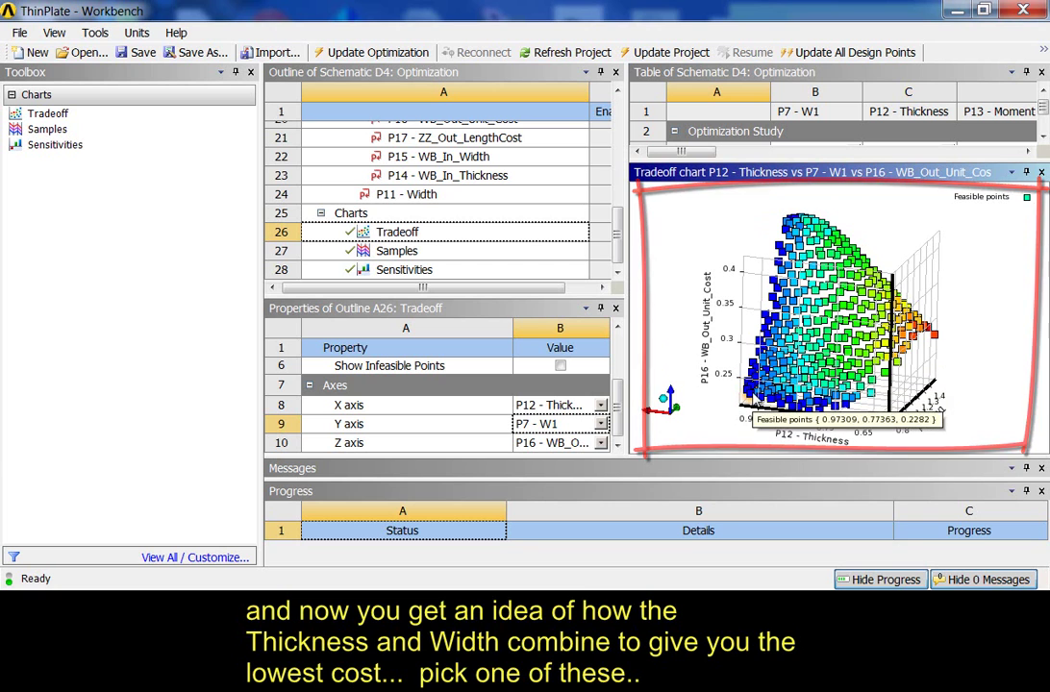
right_click(752, 393)
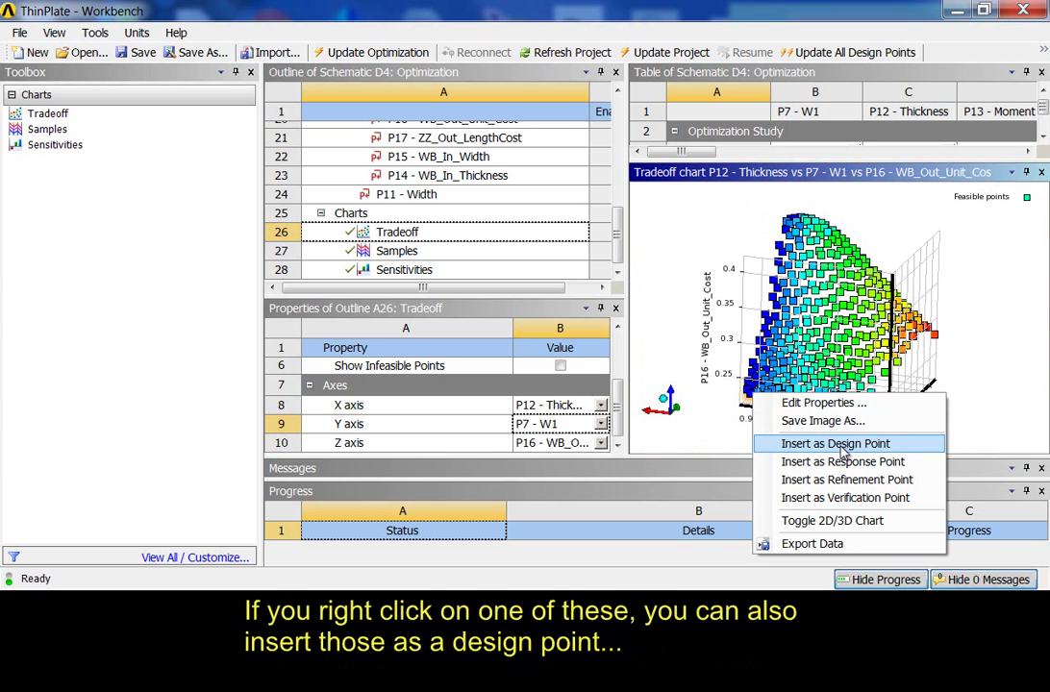
click(671, 356)
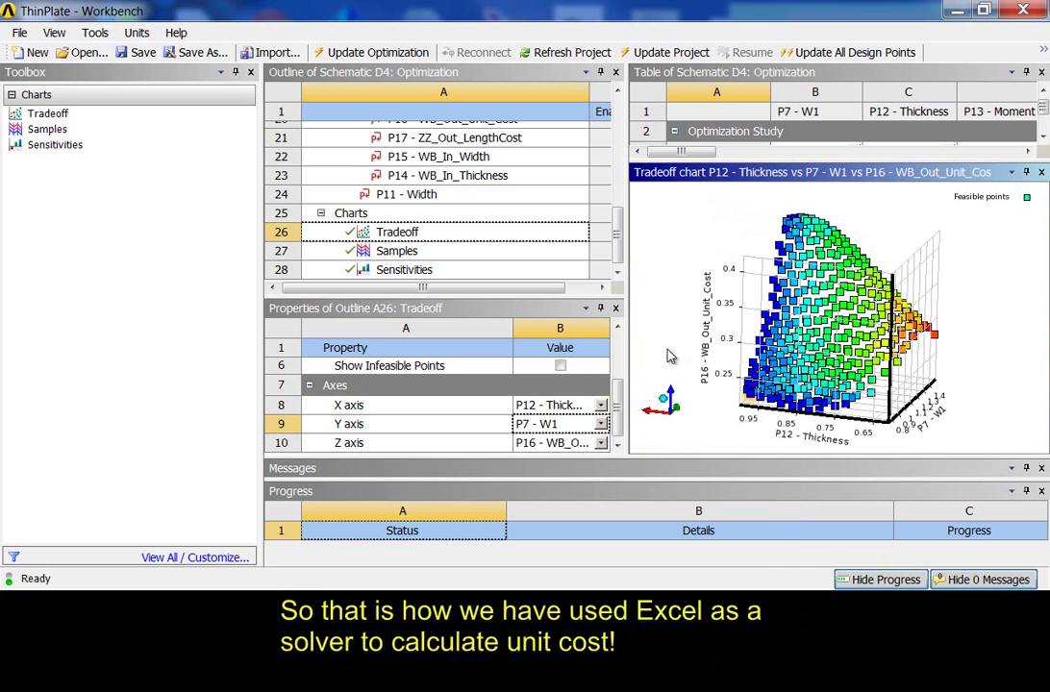